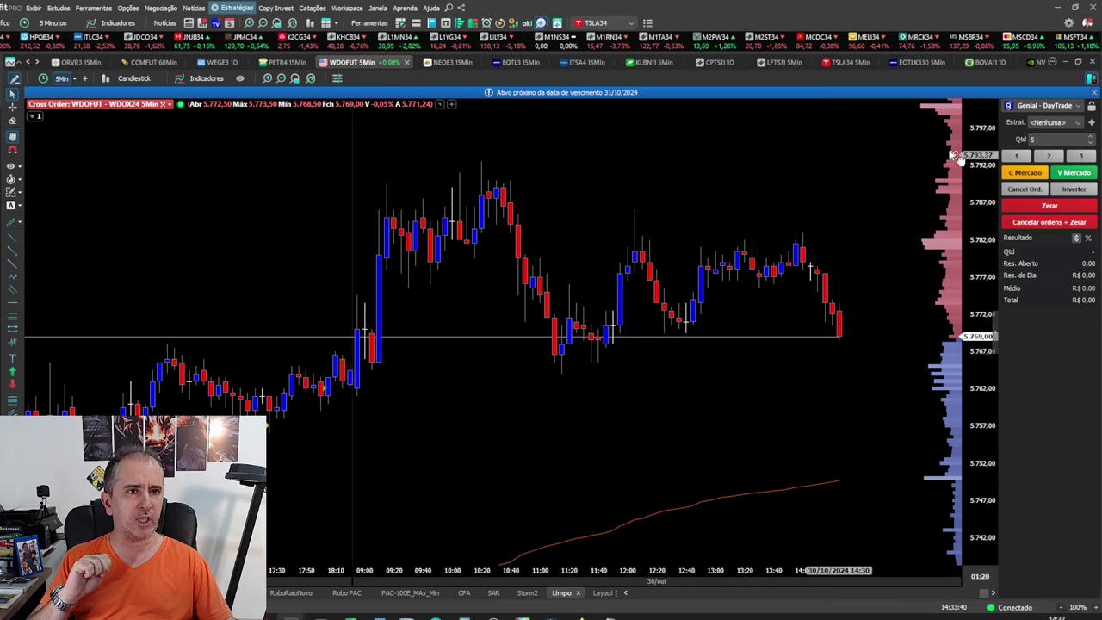
Look through the list of accounts and automations available in the order panel.
left_click(1014, 105)
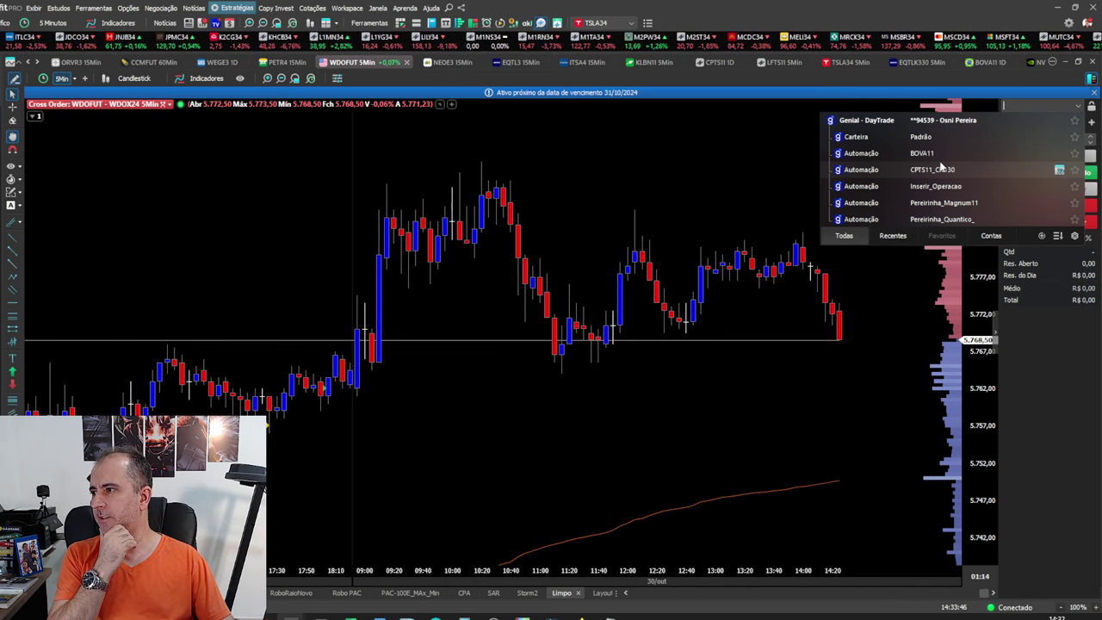
scroll(941, 166, "down", 5)
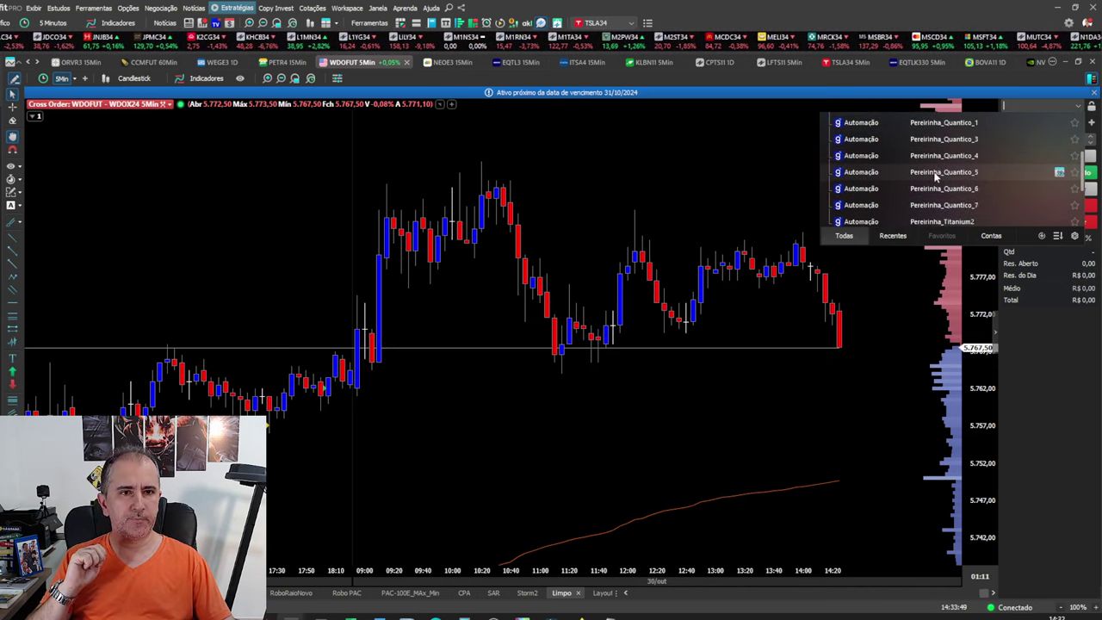
scroll(936, 174, "up", 5)
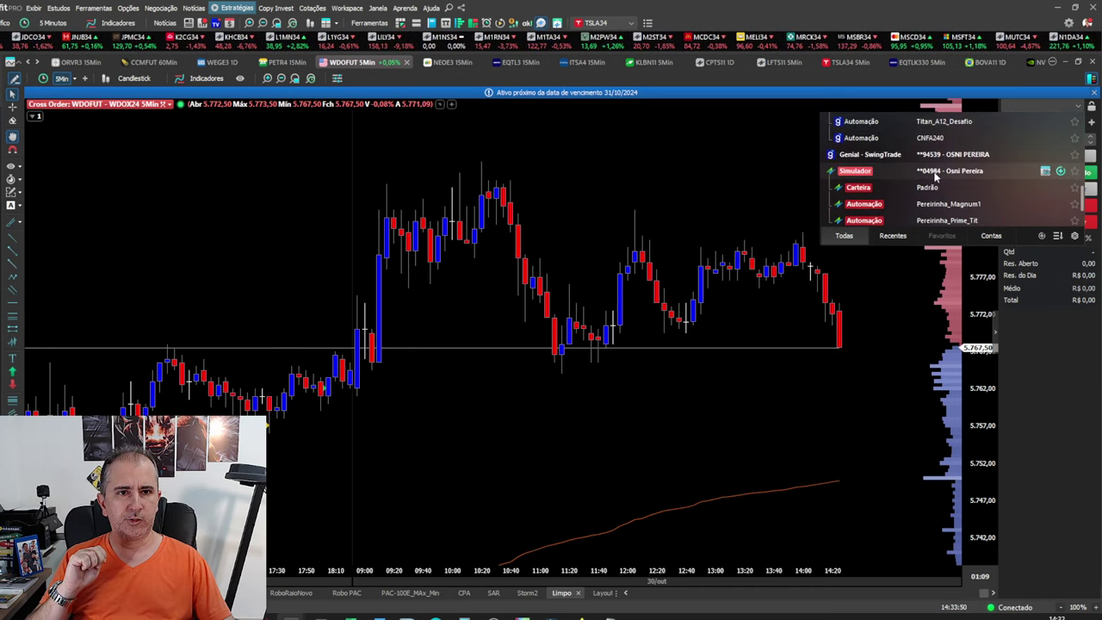
Reposition the performance report over the chart and choose the Titan_A12_Desafio automation as its account.
left_click(708, 226)
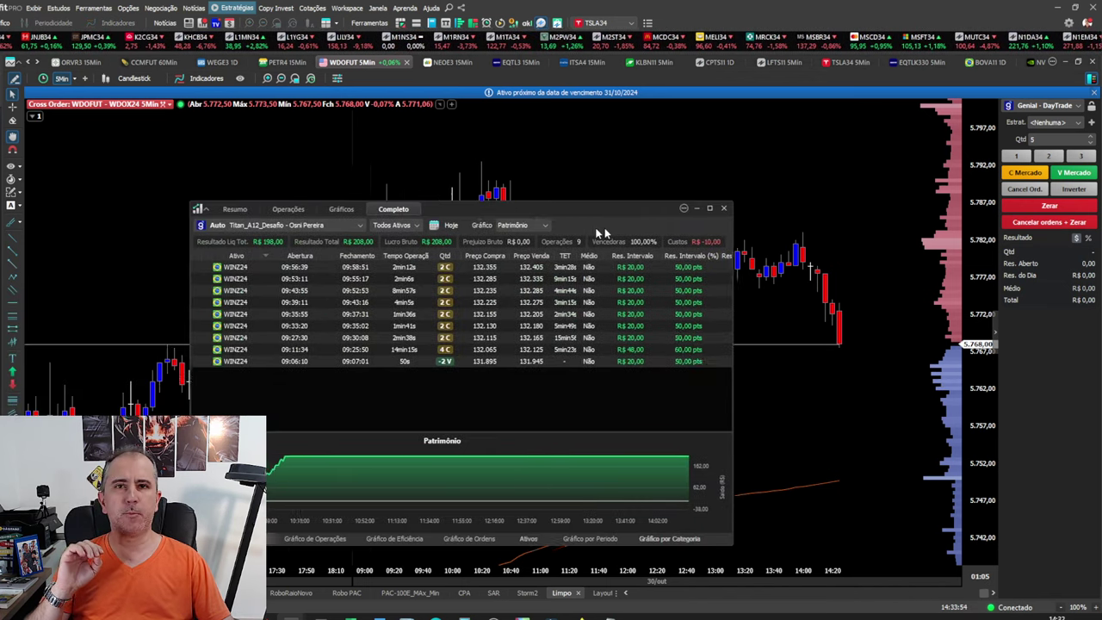
left_click_drag(604, 227, 744, 191)
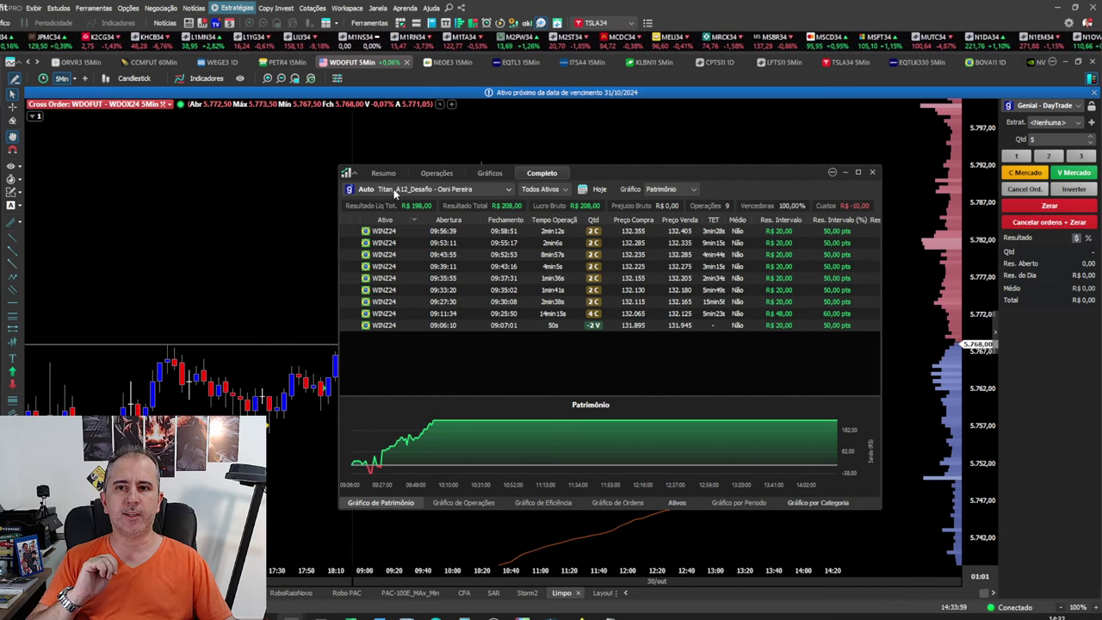
left_click(459, 189)
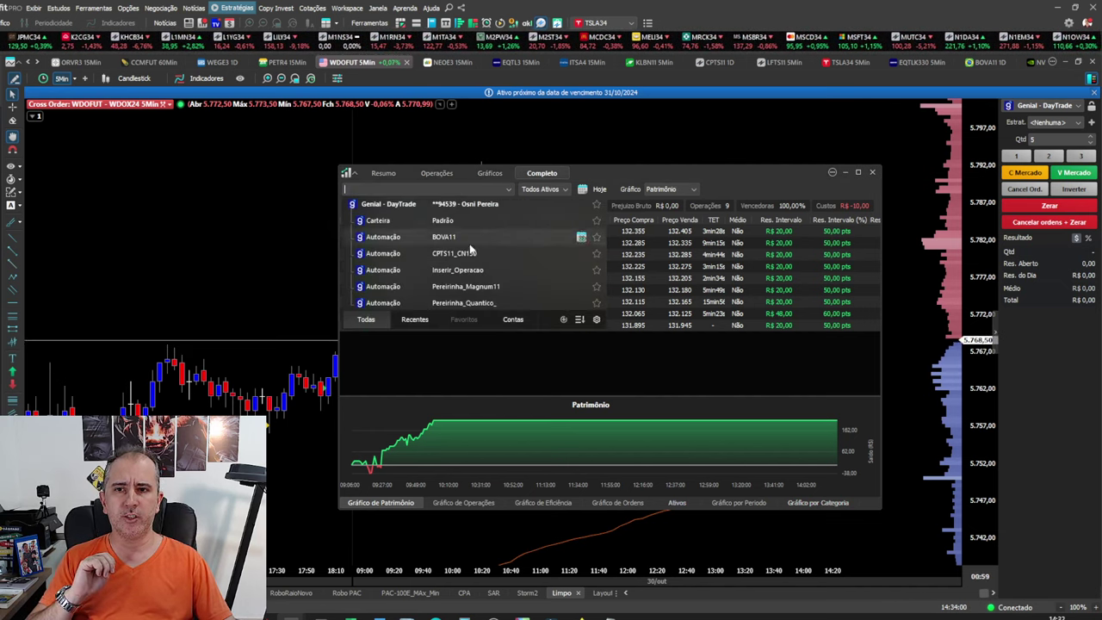
scroll(509, 249, "down", 5)
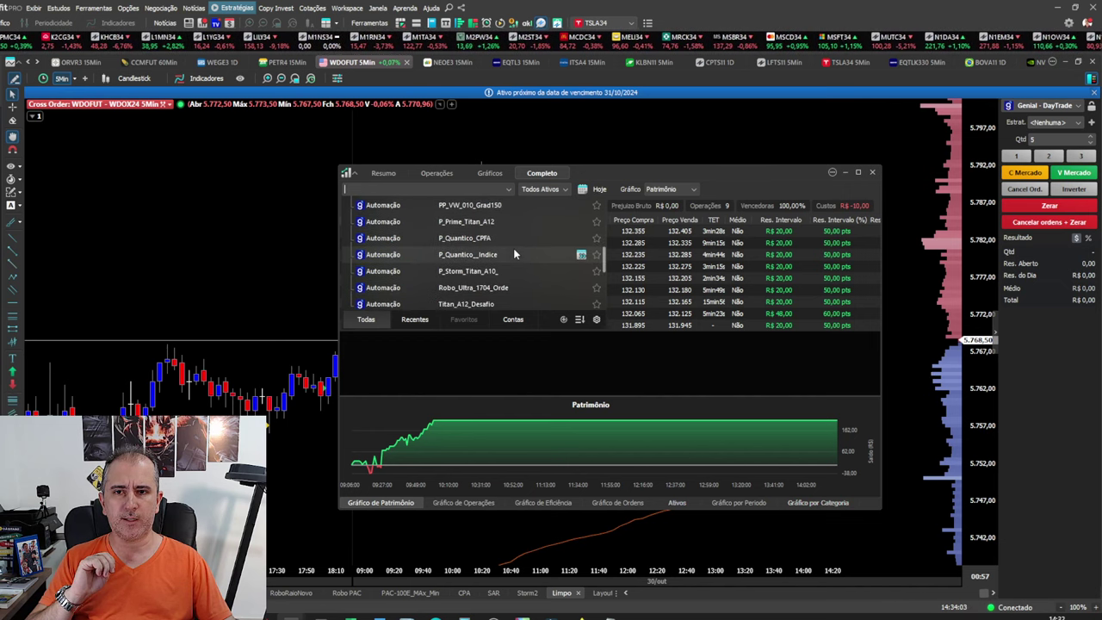
scroll(513, 248, "down", 3)
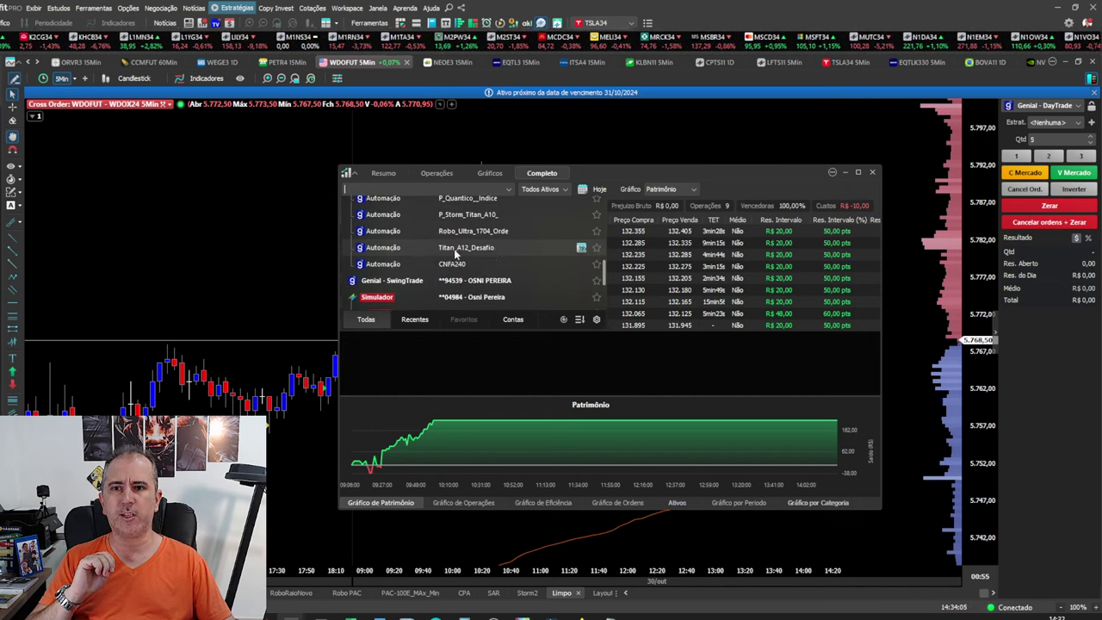
left_click(480, 249)
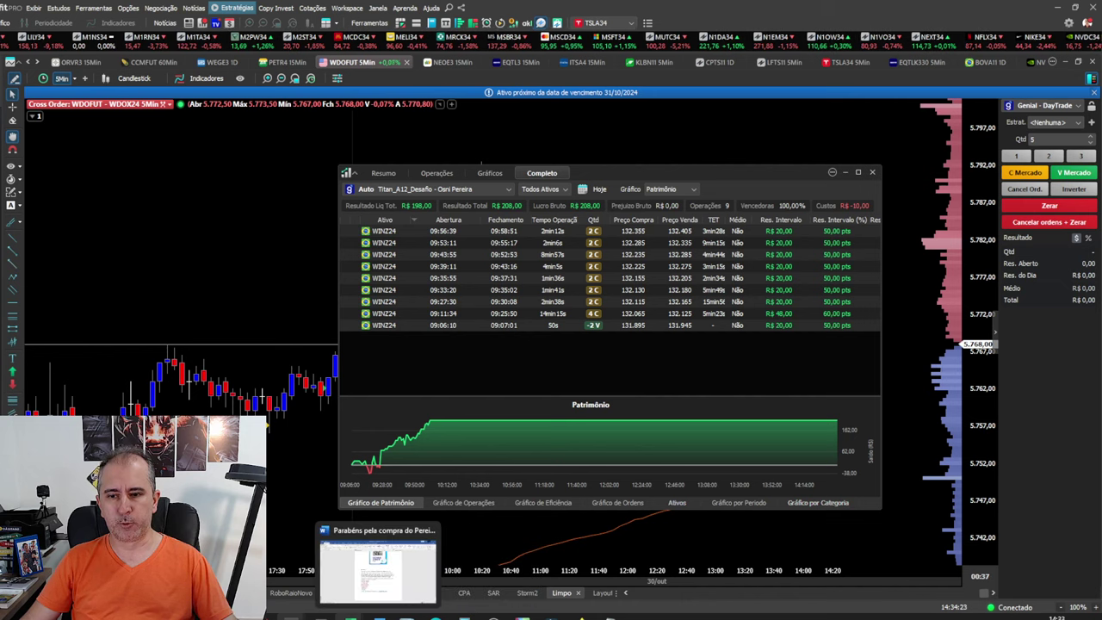
Switch to the Excel results workbook and check the Gain/Loss, Máx and DD entries for 30/10/2024.
mouse_move(352, 613)
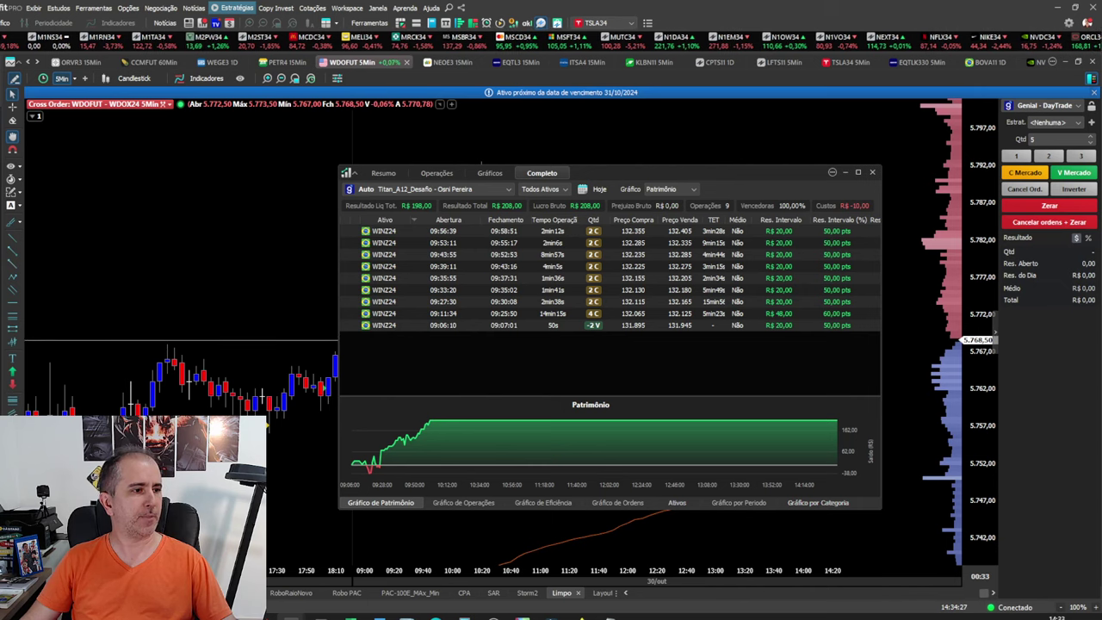
key("alt+Tab")
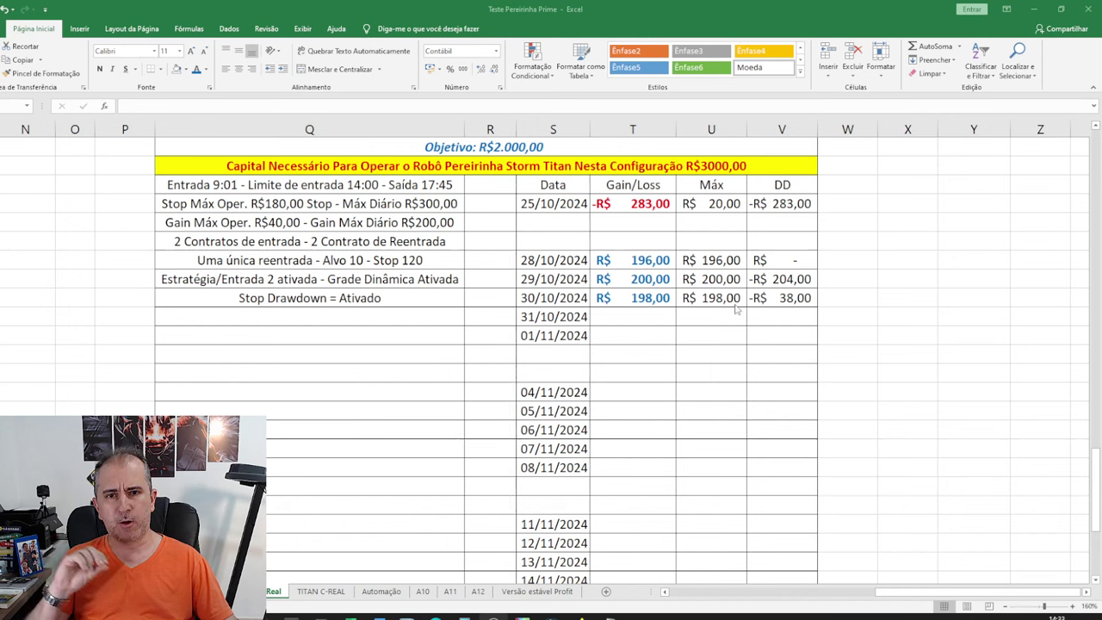
left_click(636, 298)
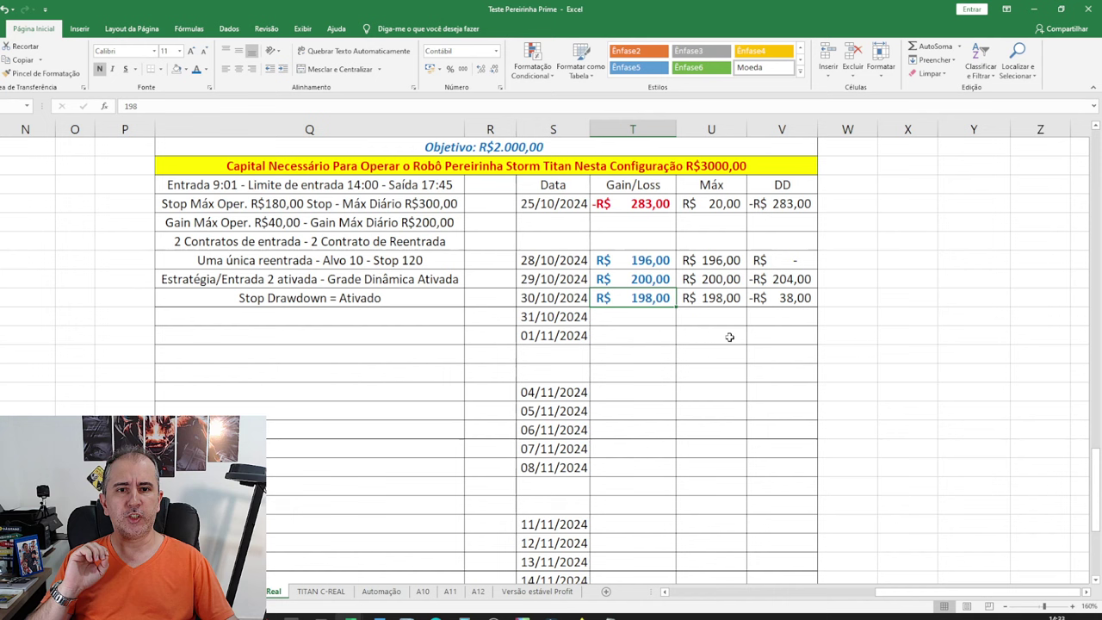
left_click(728, 300)
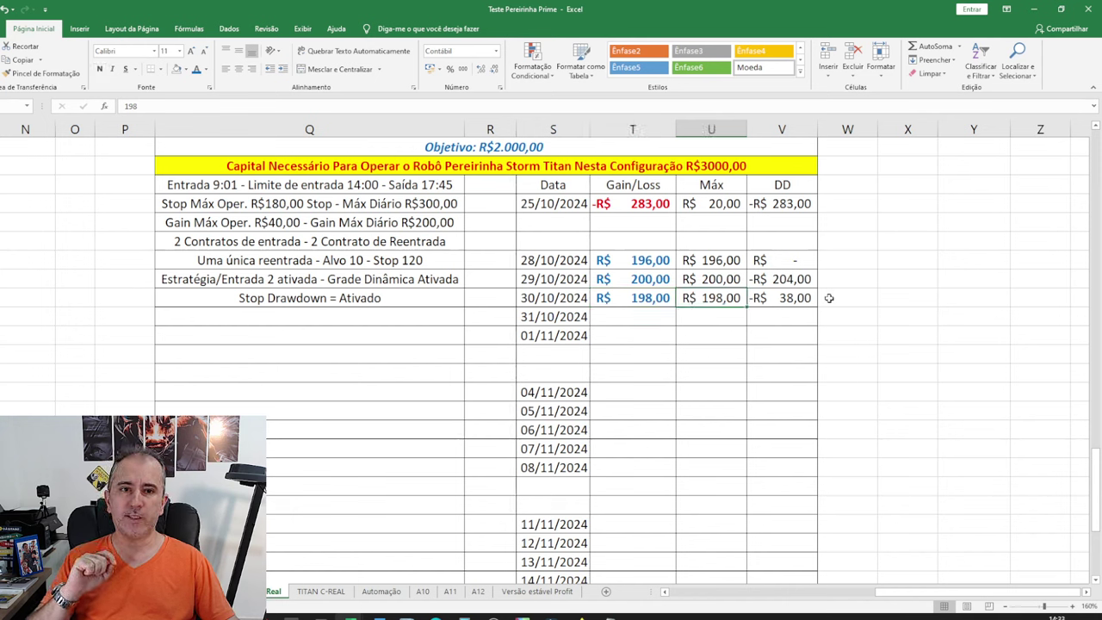
left_click(800, 298)
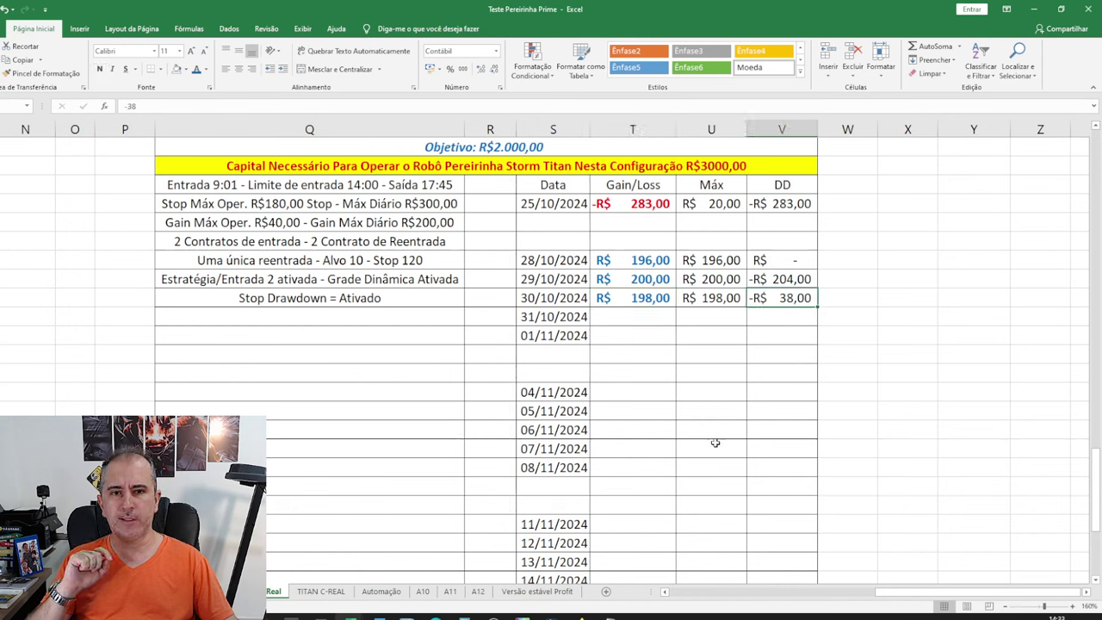
Place the ProfitPro performance report and the Excel window side by side to compare the 30/10/2024 result.
right_click(291, 617)
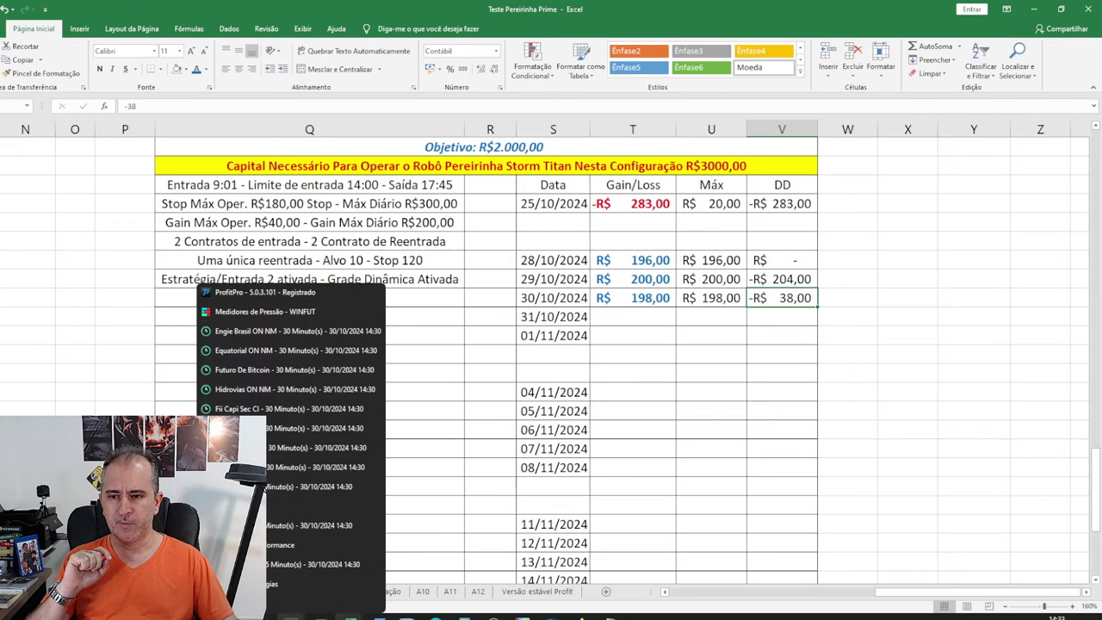
left_click_drag(689, 10, 958, 158)
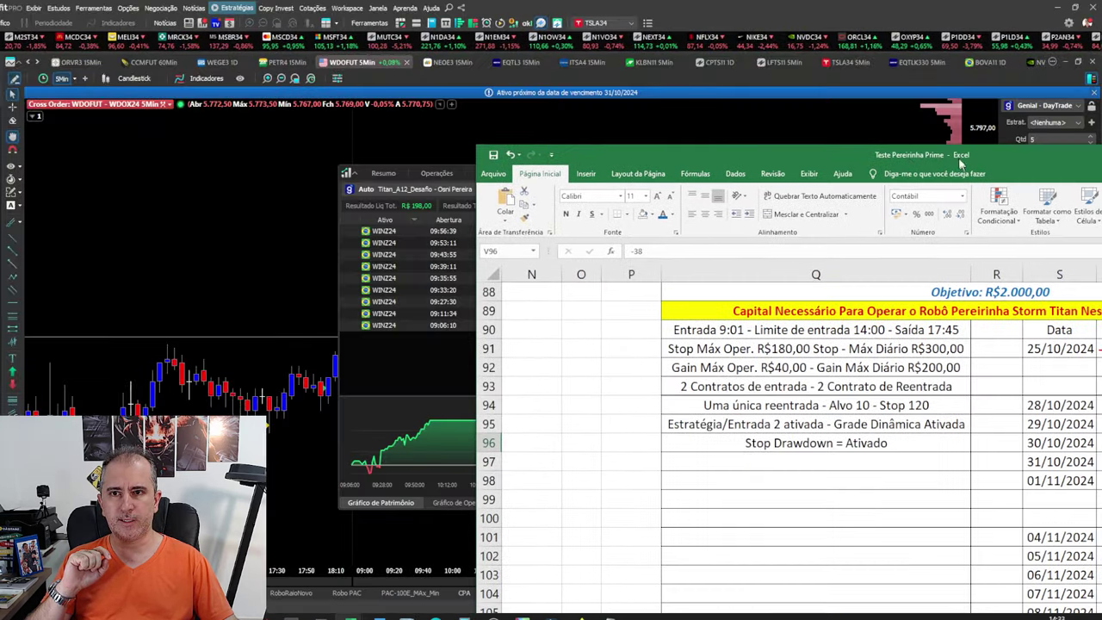
left_click(405, 275)
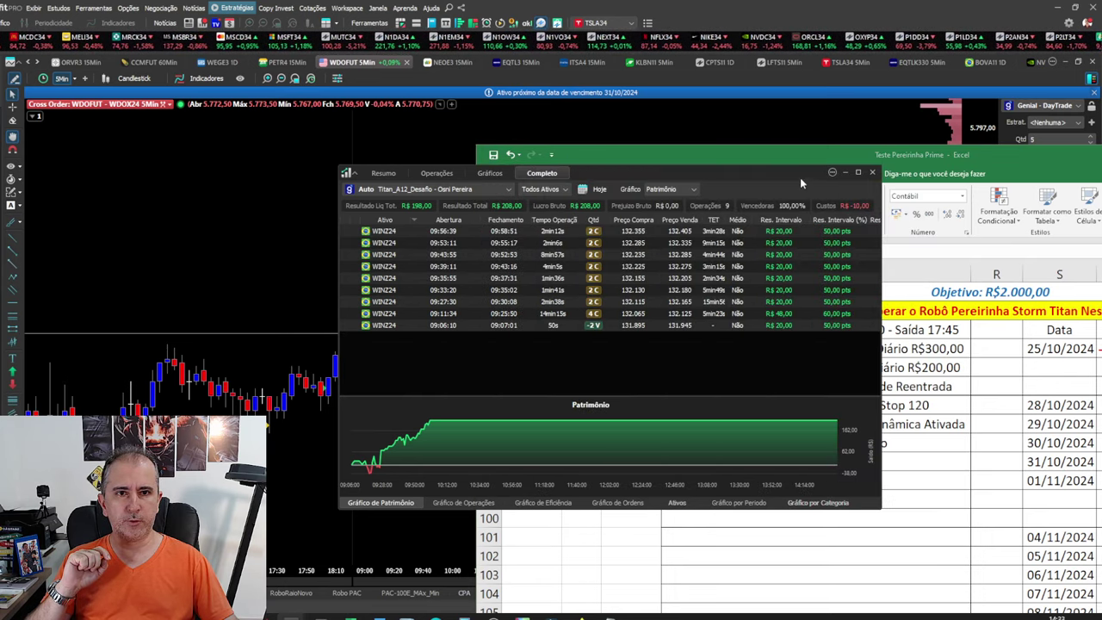
left_click_drag(800, 177, 459, 28)
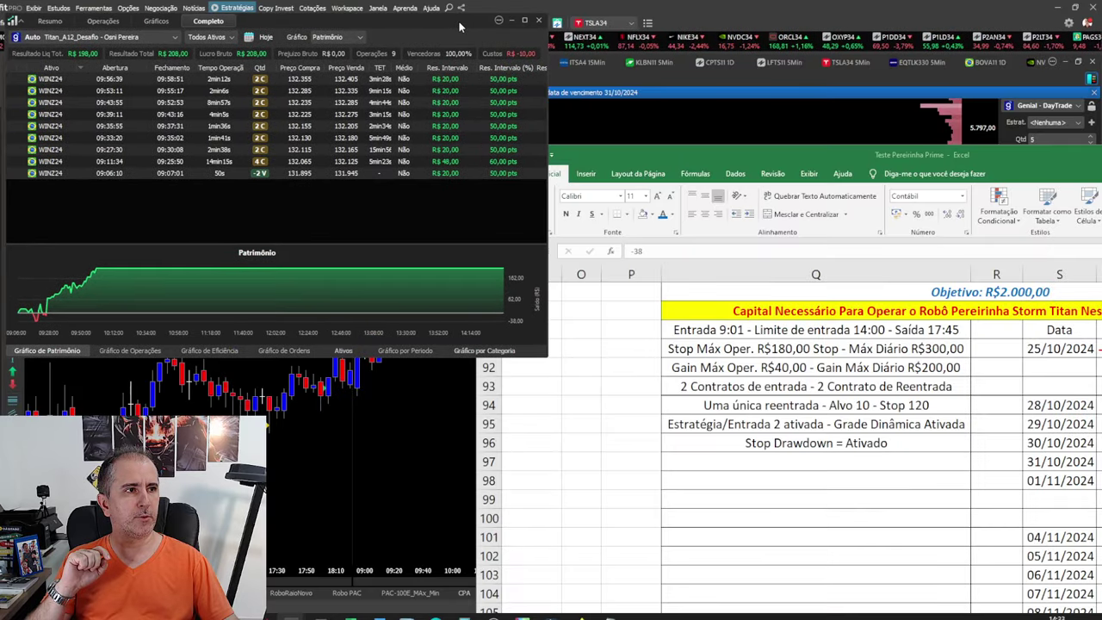
left_click_drag(775, 155, 434, 59)
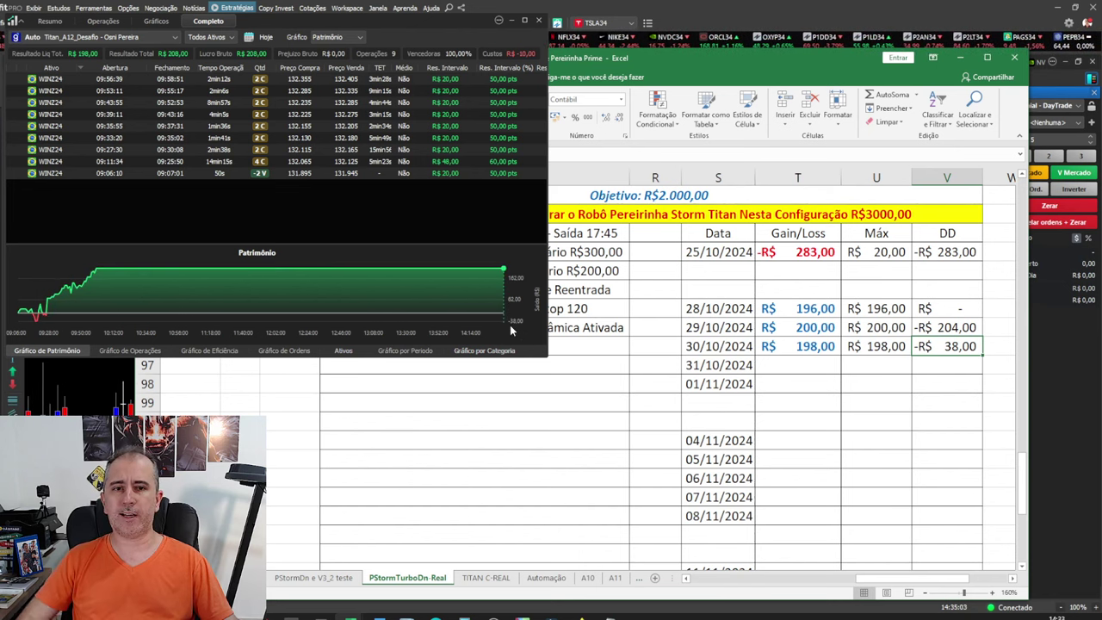
left_click(806, 353)
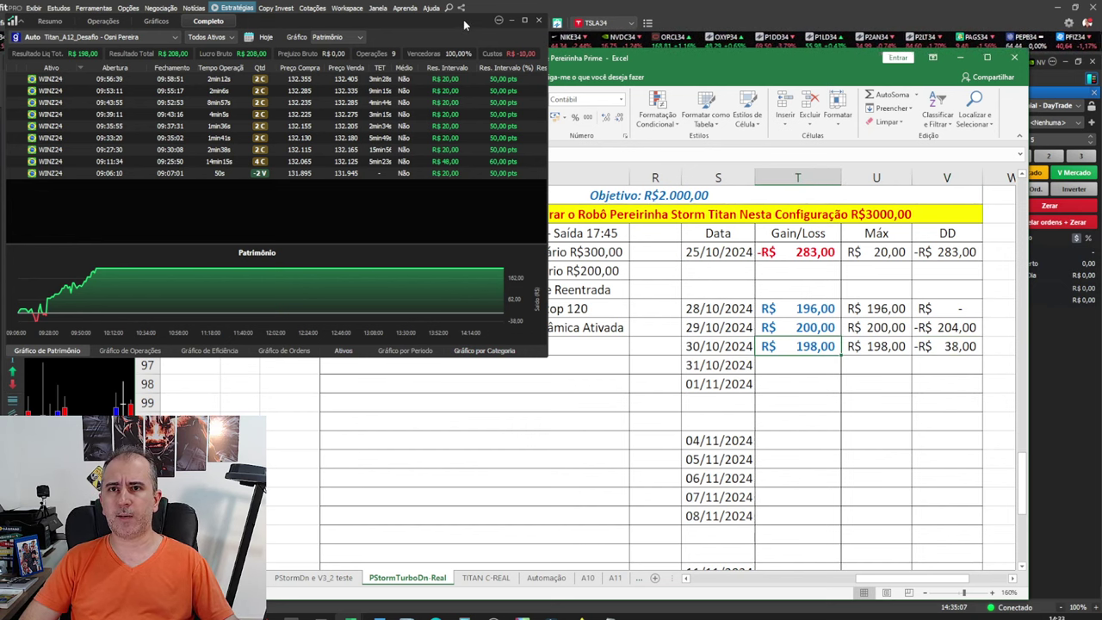
Minimize the performance report, maximize the workbook and check the Gain/Loss total of the Titan A12 challenge.
left_click(512, 18)
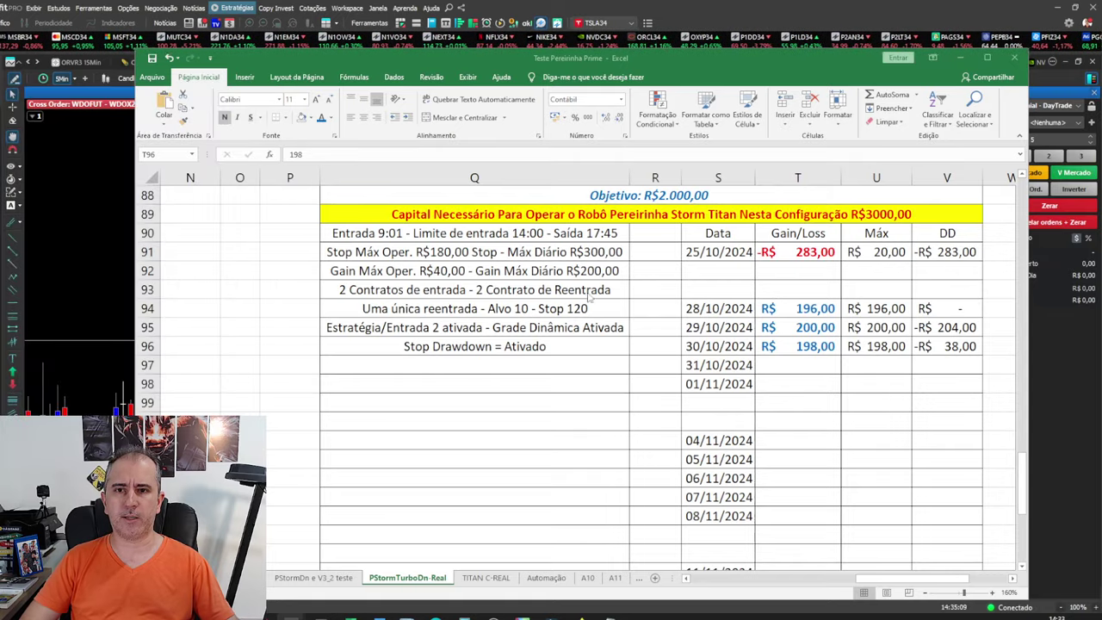
key("super+Up")
scroll(788, 283, "down", 7)
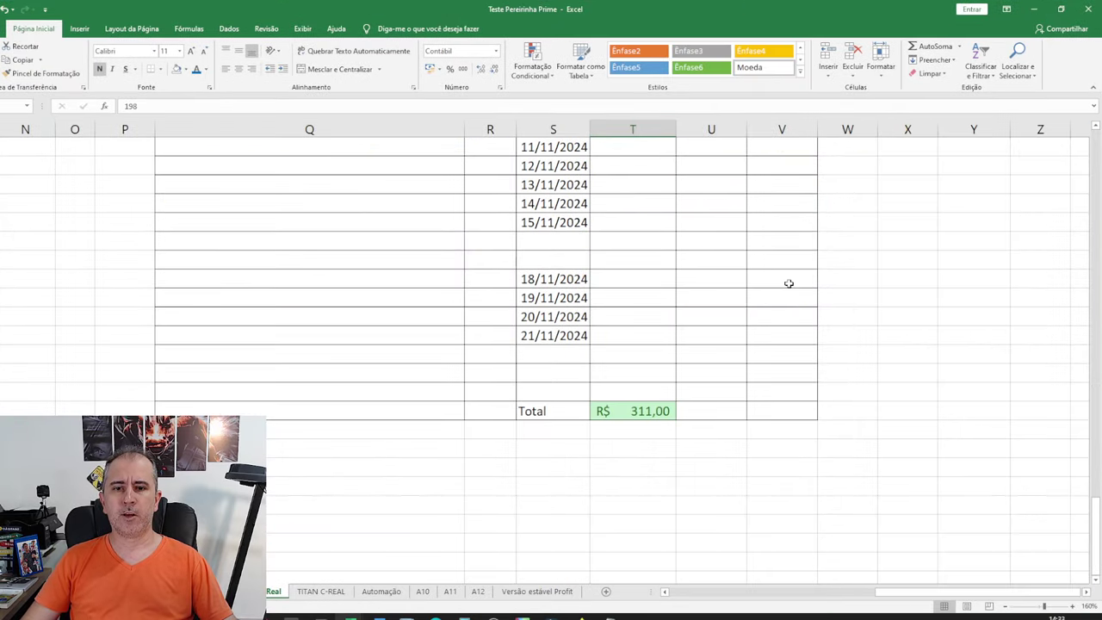
left_click(641, 409)
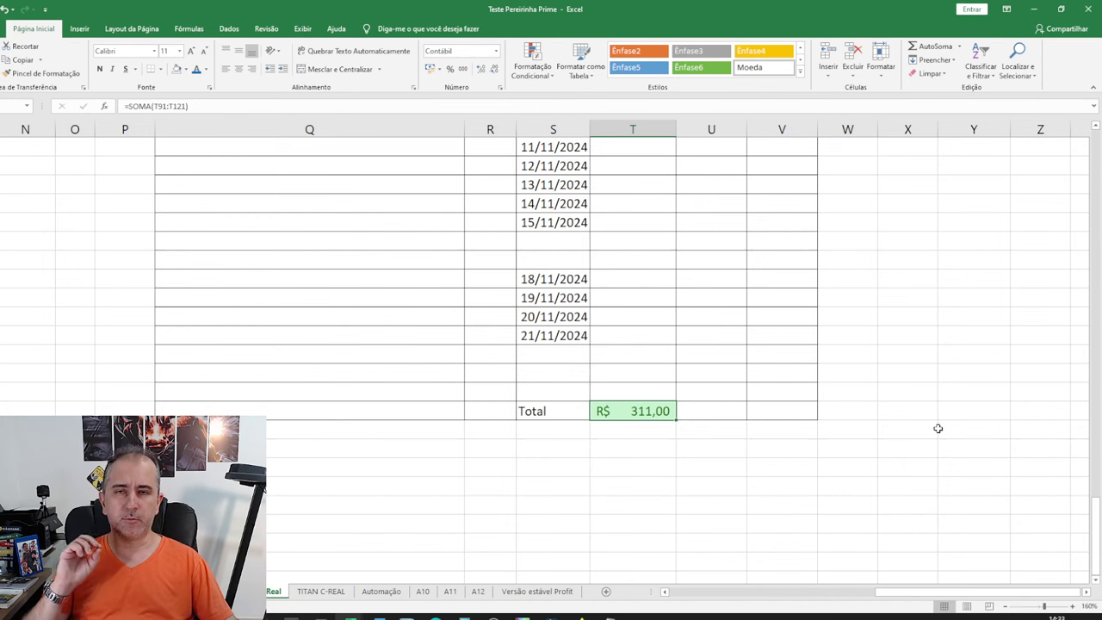
Highlight the Gain/Loss results from 28/10 to 30/10/2024, and the whole range starting at 25/10/2024.
scroll(938, 431, "up", 5)
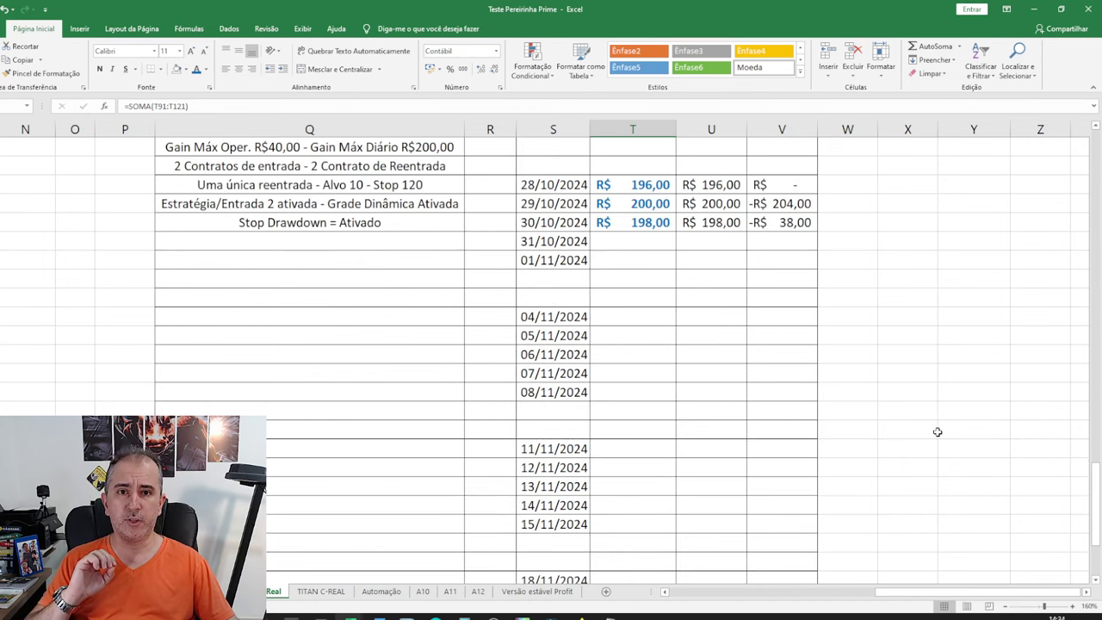
left_click_drag(641, 184, 650, 222)
scroll(664, 281, "up", 4)
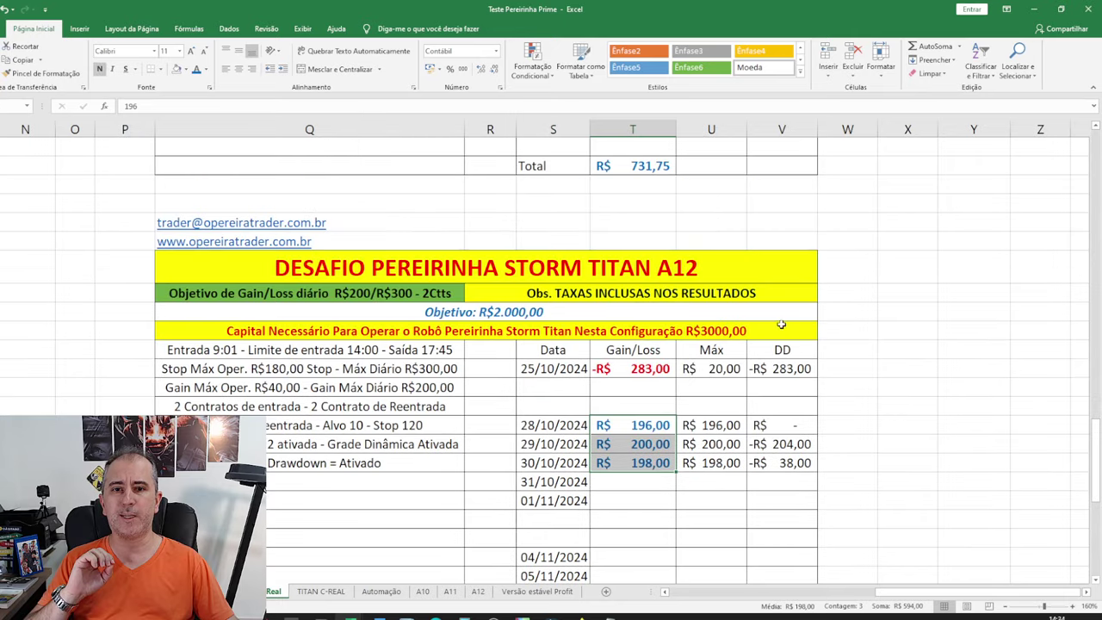
left_click_drag(653, 367, 654, 463)
left_click(896, 405)
scroll(896, 402, "down", 3)
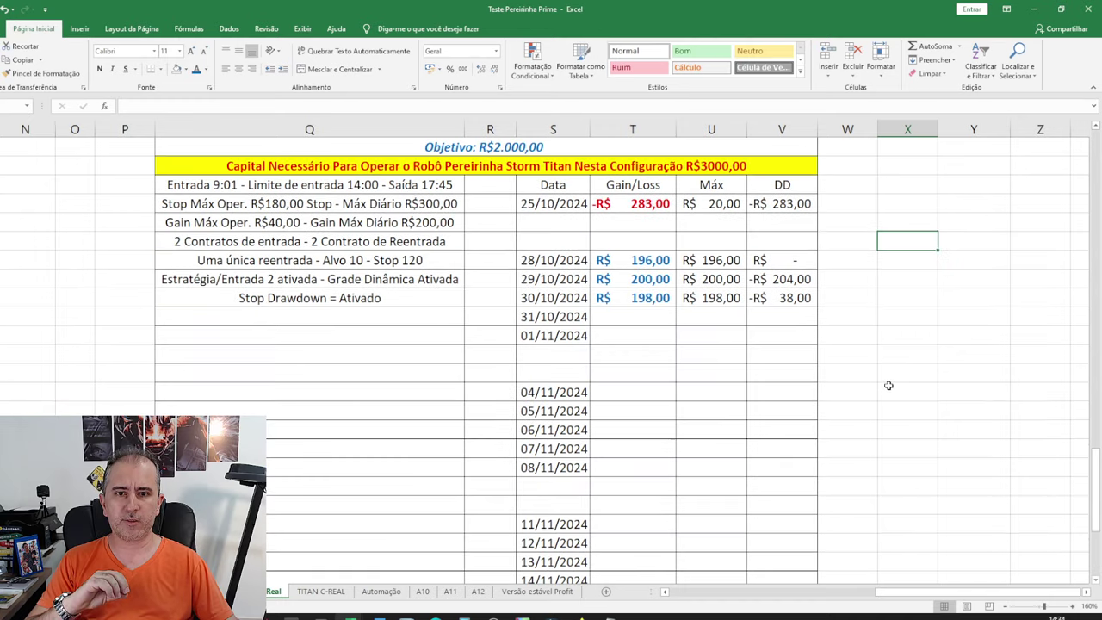
Review the 25/10/2024 Gain/Loss entry against the challenge total and the remaining dates in the table.
left_click(638, 207)
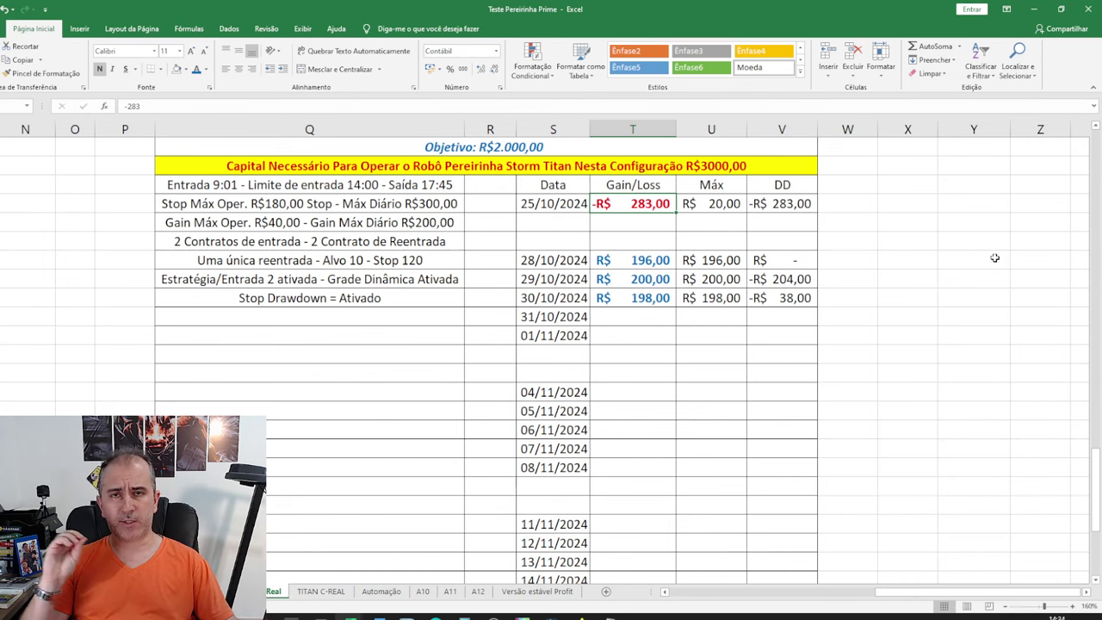
scroll(682, 256, "down", 9)
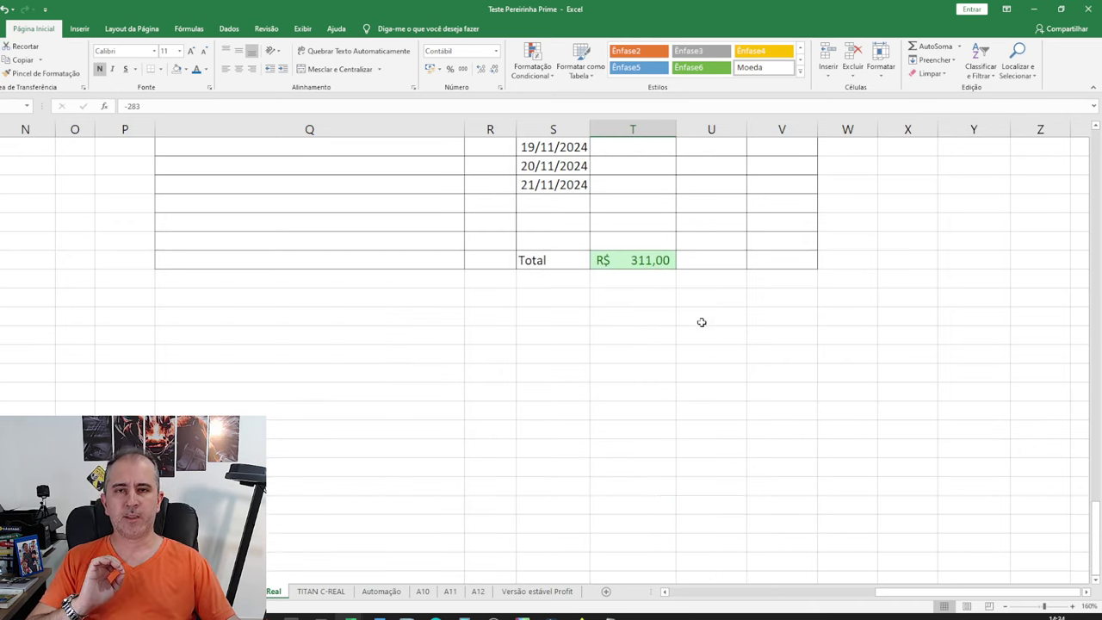
scroll(702, 322, "up", 4)
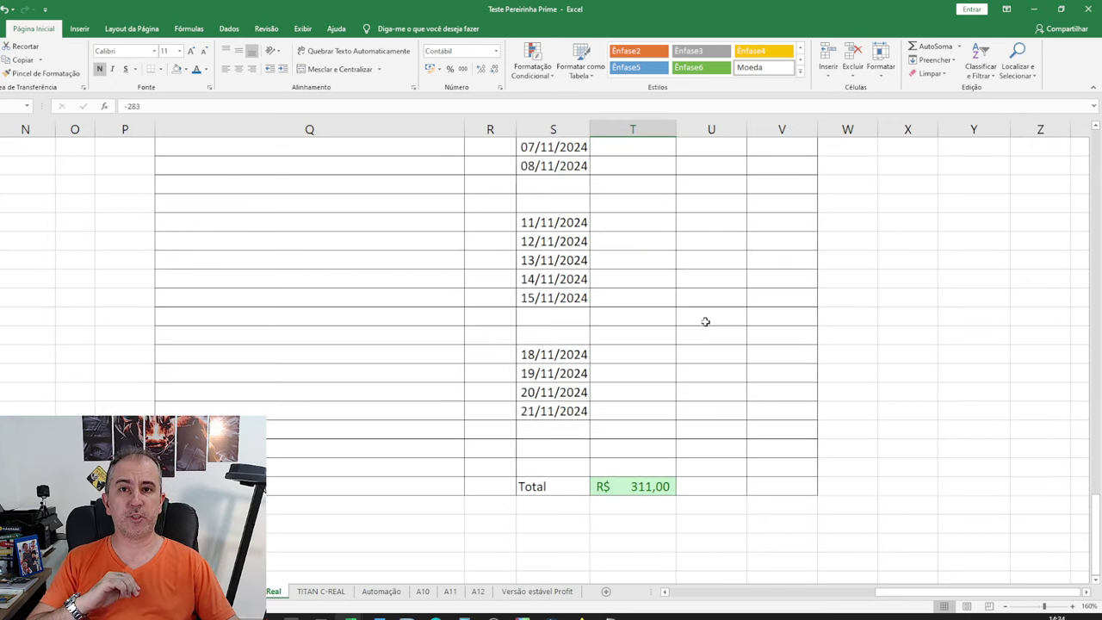
scroll(713, 474, "up", 1)
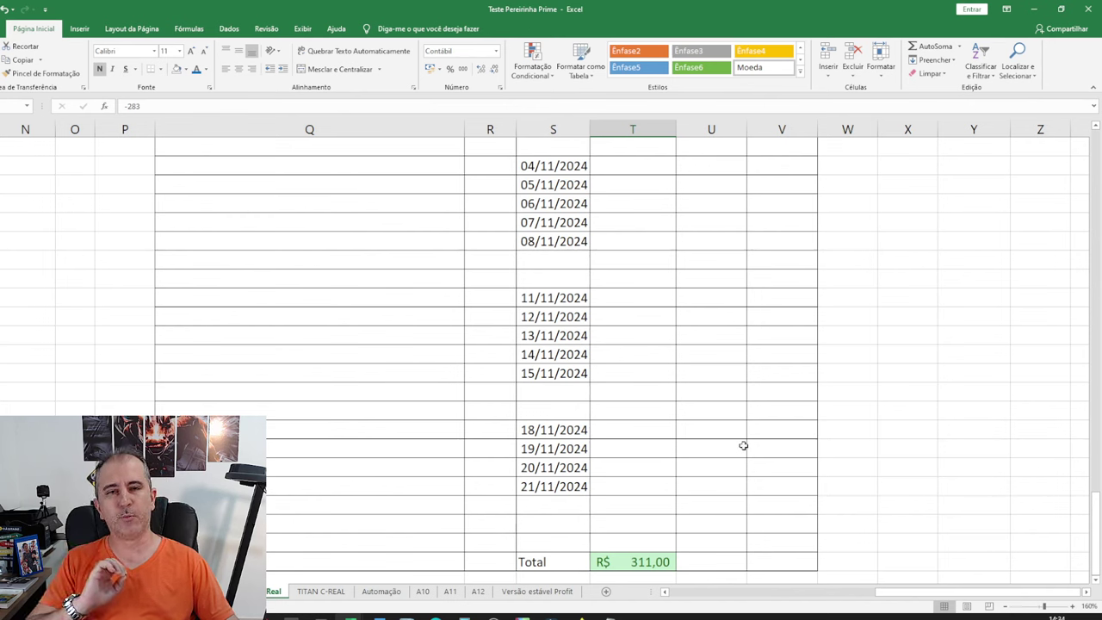
scroll(743, 445, "up", 3)
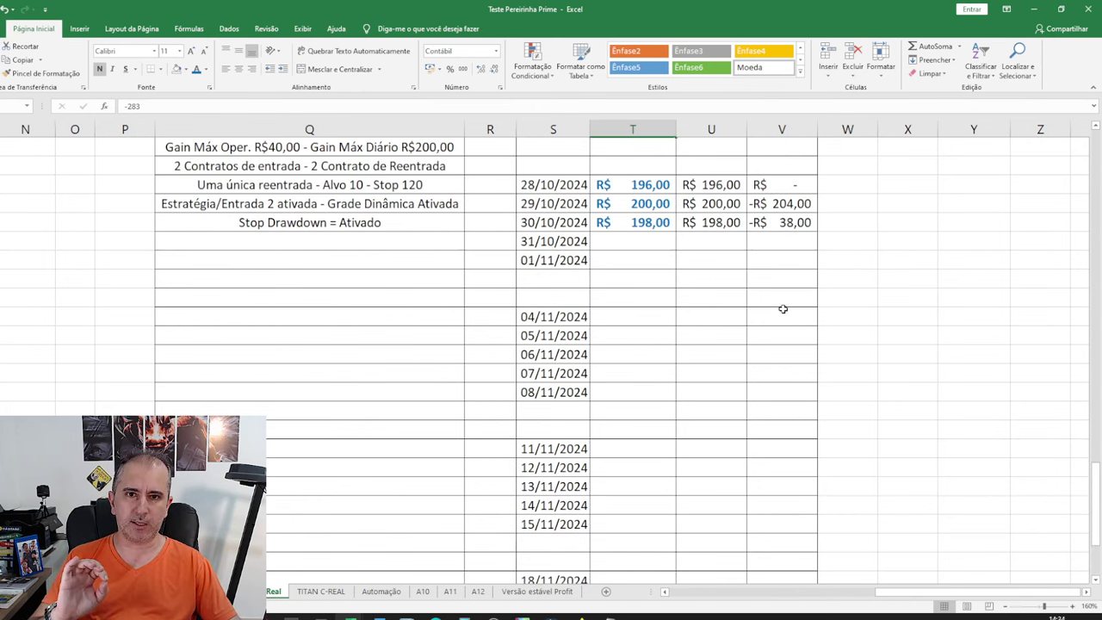
scroll(783, 308, "up", 1)
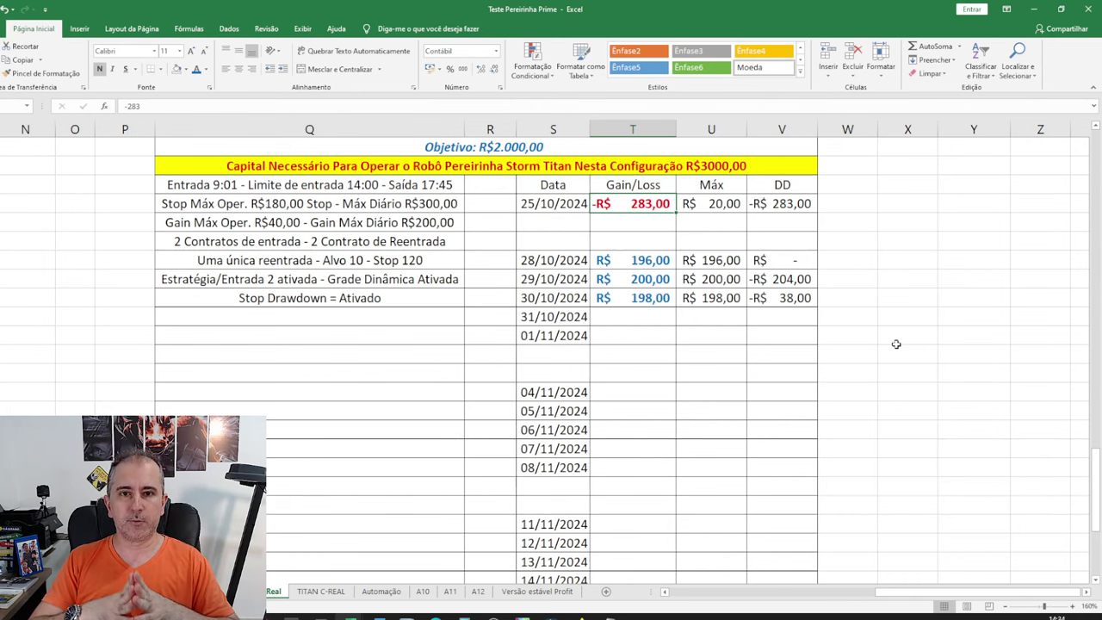
scroll(910, 321, "up", 2)
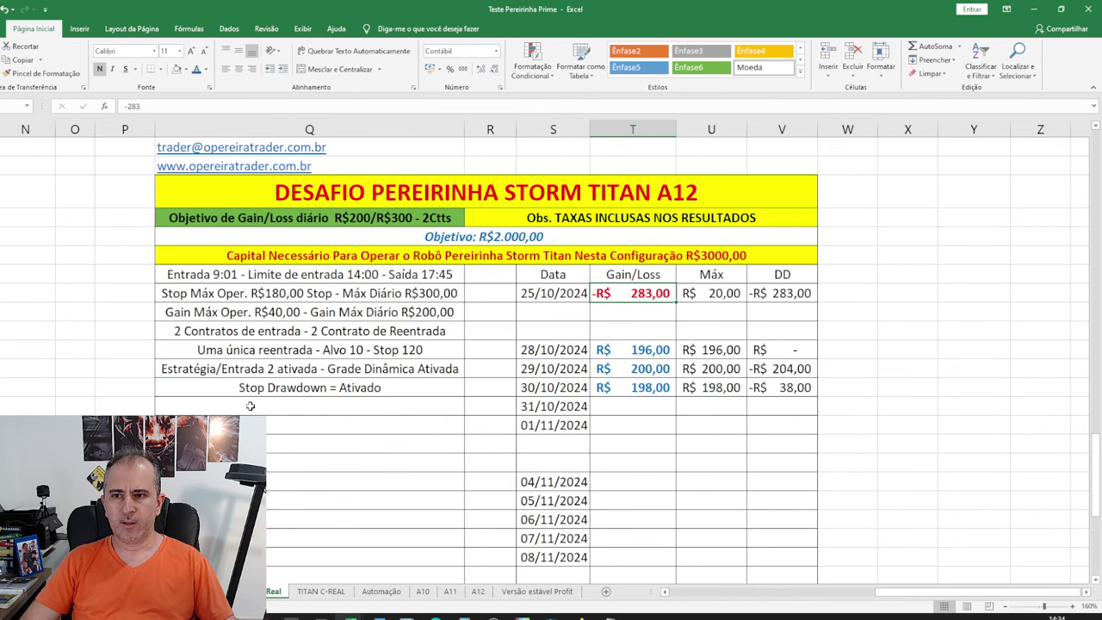
Add the note "Grafico 10 segundos" in column Q, two rows below "Stop Drawdown = Ativado" in the challenge table.
scroll(328, 394, "down", 2)
left_click(222, 340)
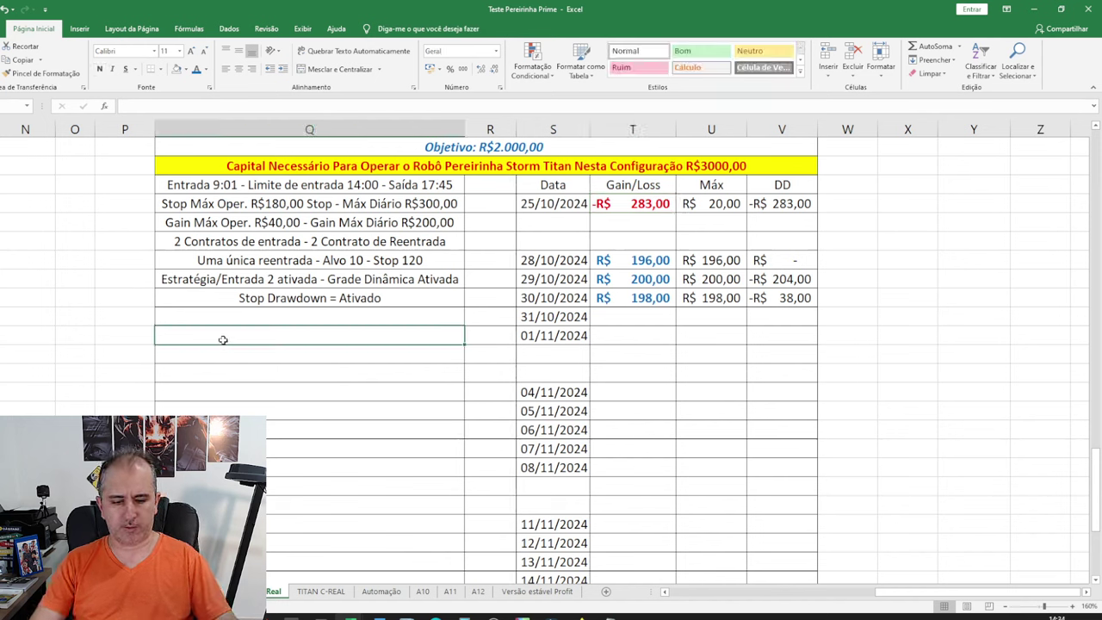
type("Grafi")
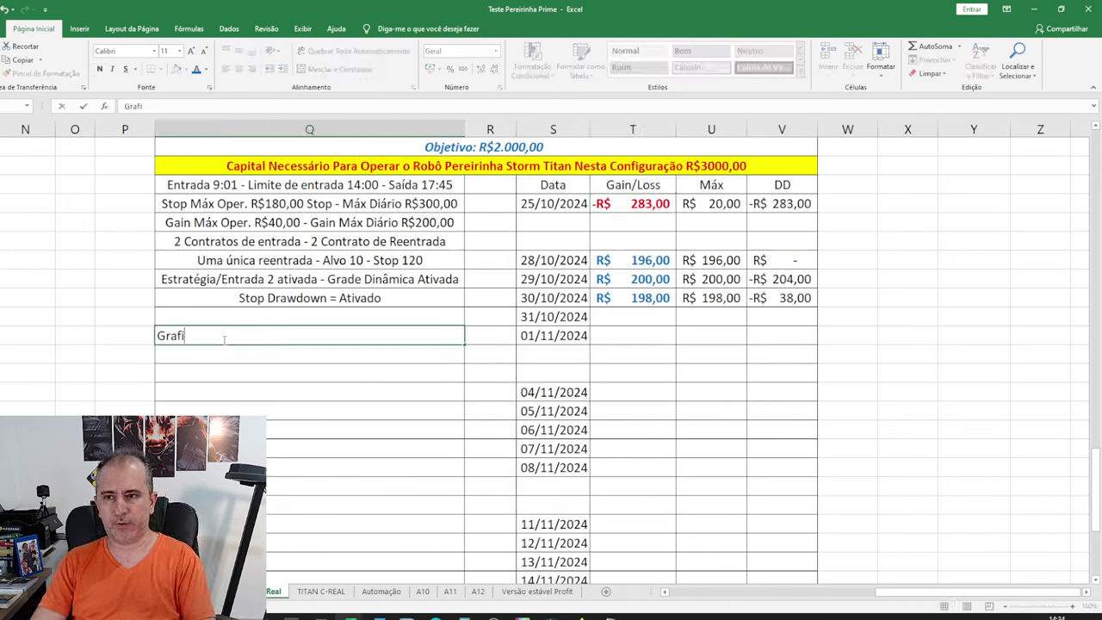
type("co 1")
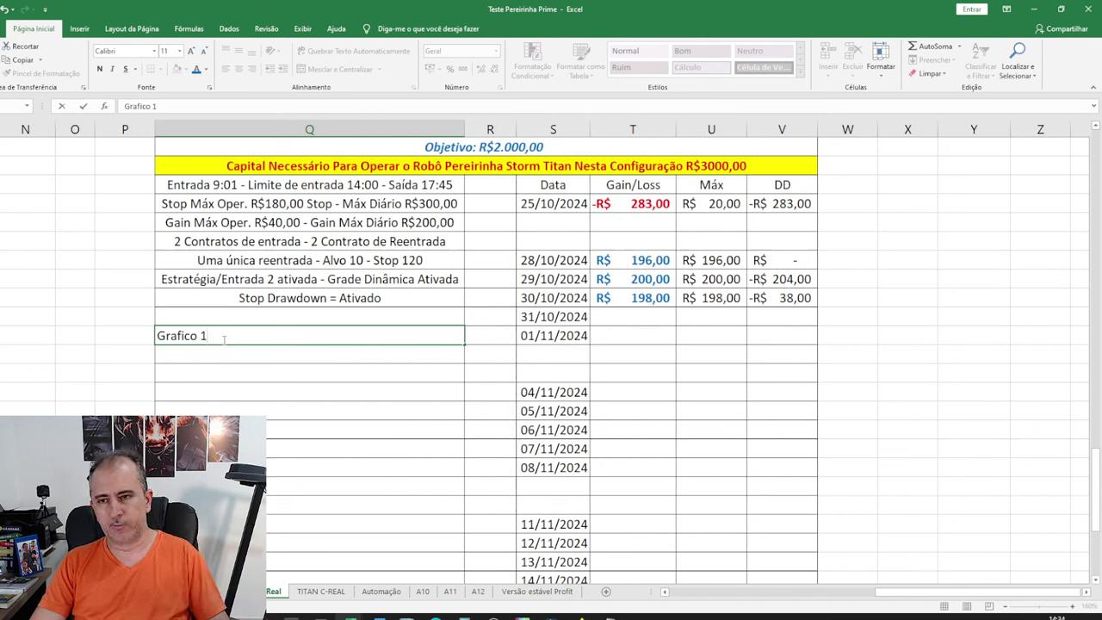
type("0 segundos")
key("Return")
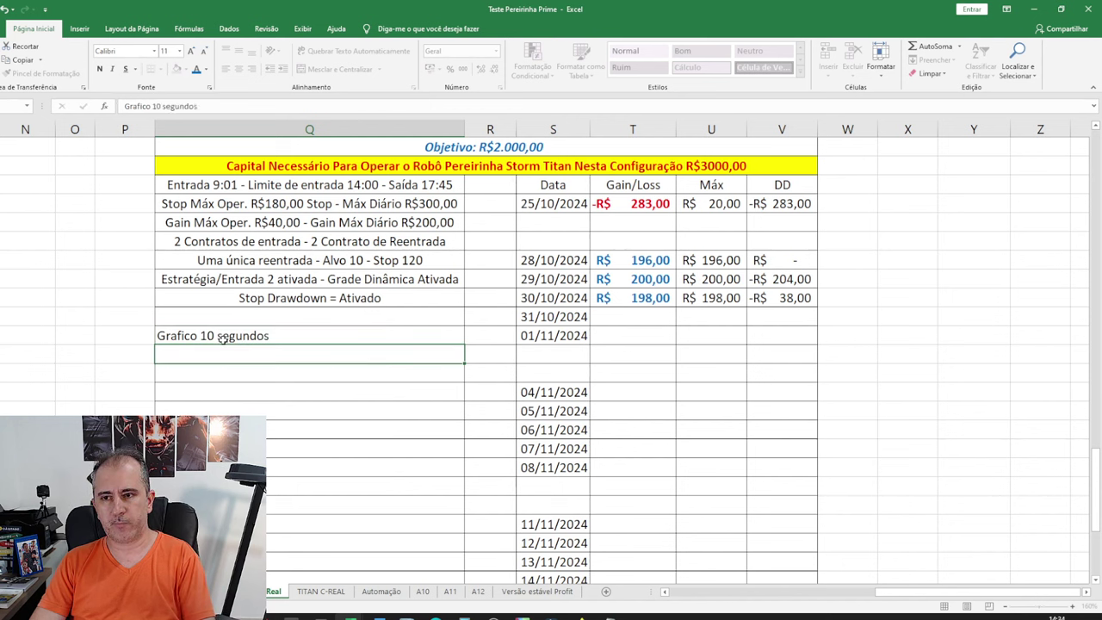
Add the note "Envio de ordens no fechamento dos candles" in column Q directly below the chart-period note.
type("Endiv")
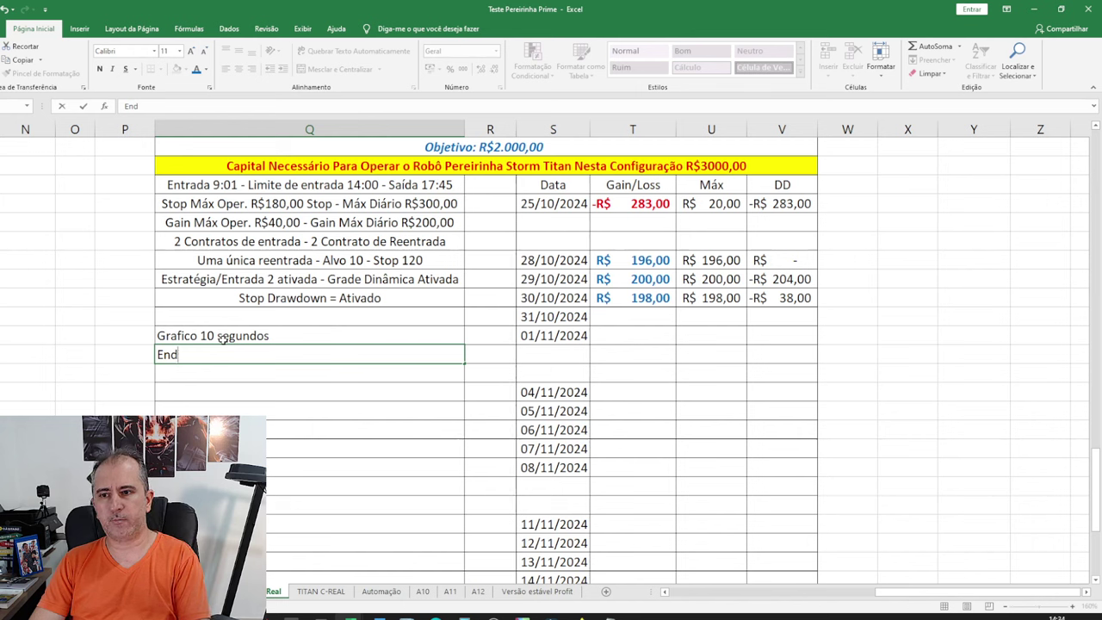
key("BackSpace")
type("vio de ordens no fehc")
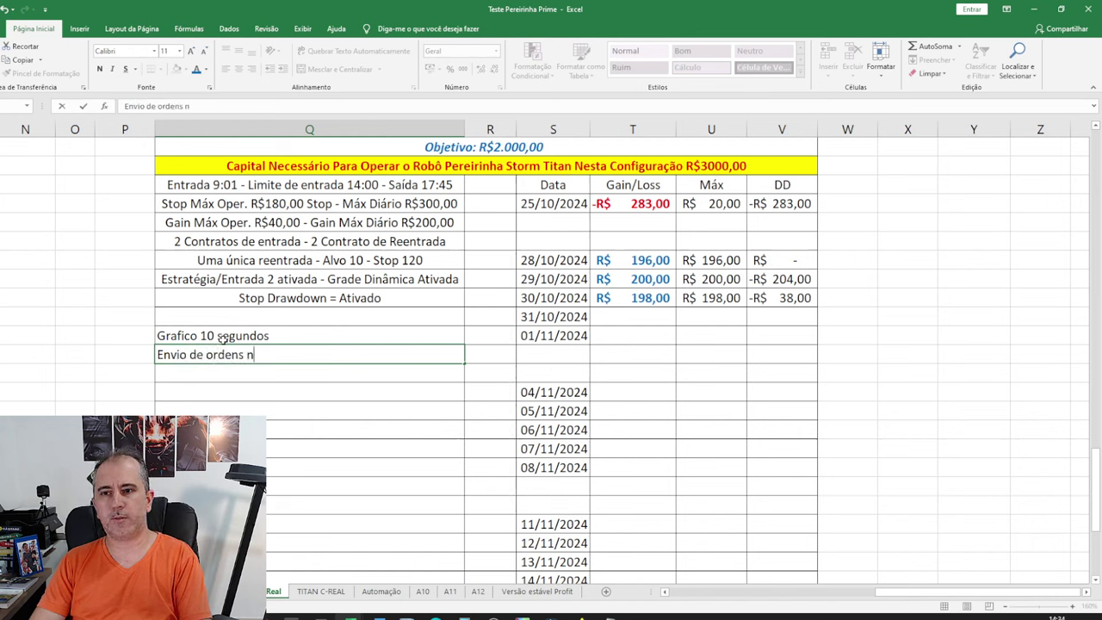
key("BackSpace")
type("chamem")
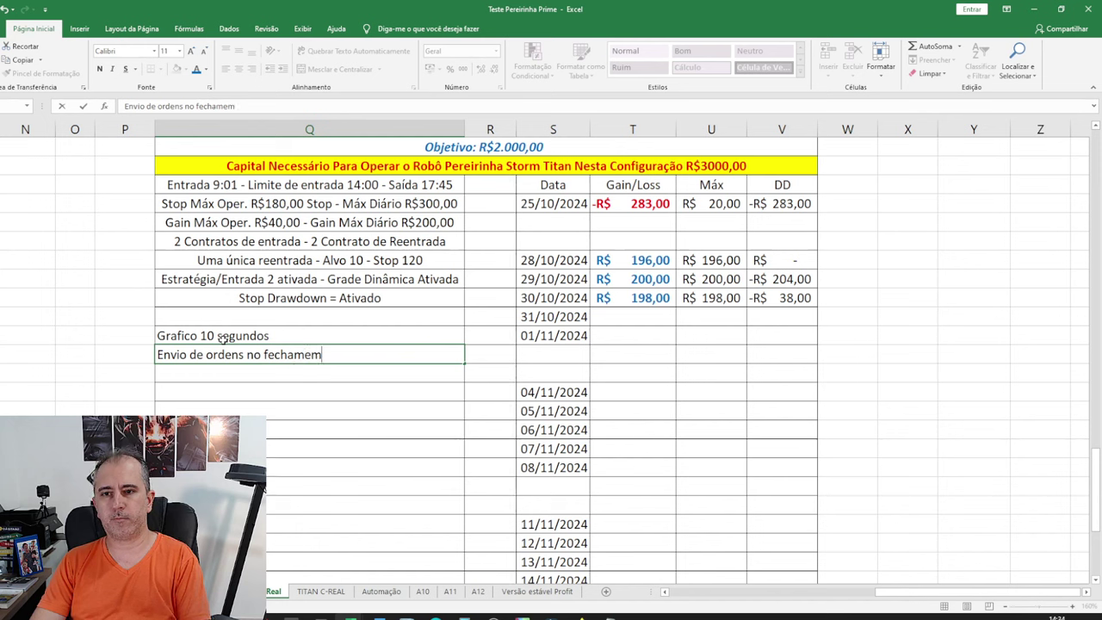
key("BackSpace")
type("nto dos ca")
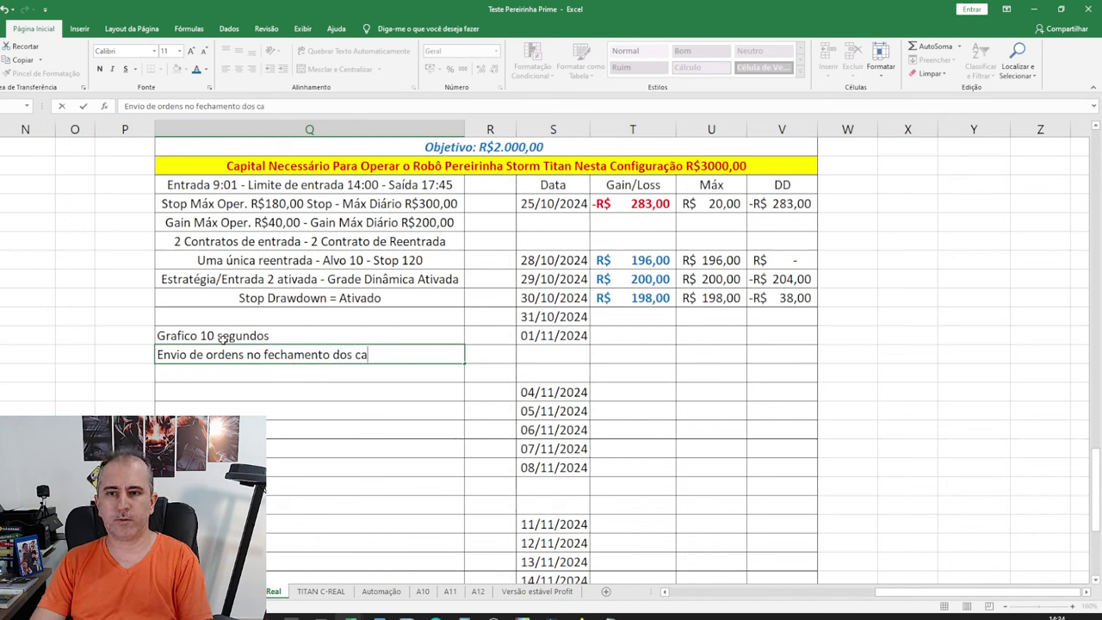
type("ndles")
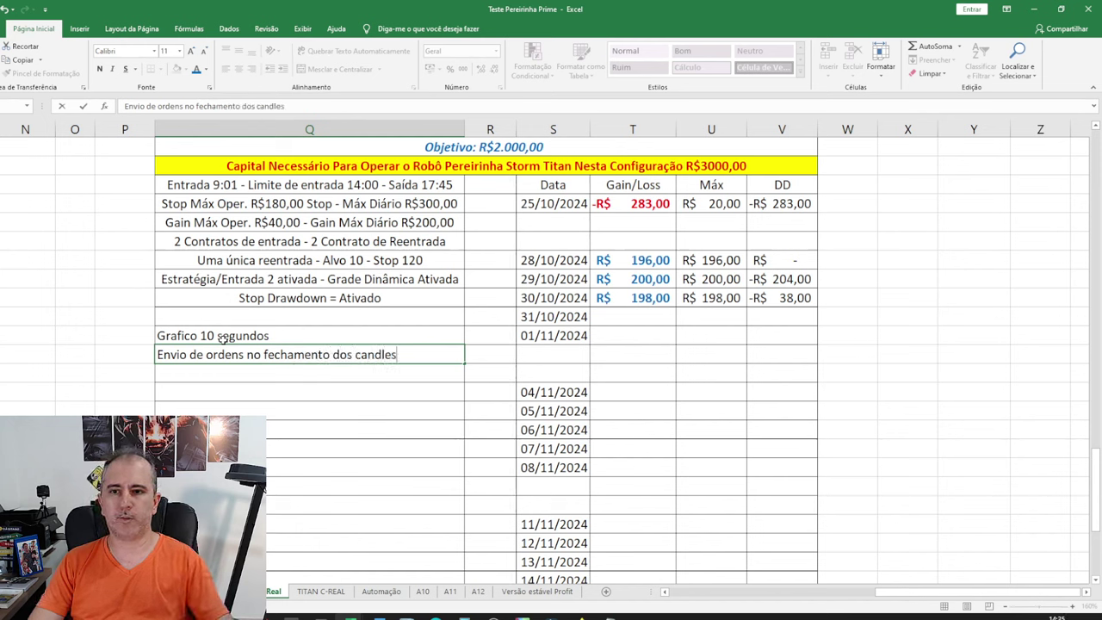
left_click(728, 372)
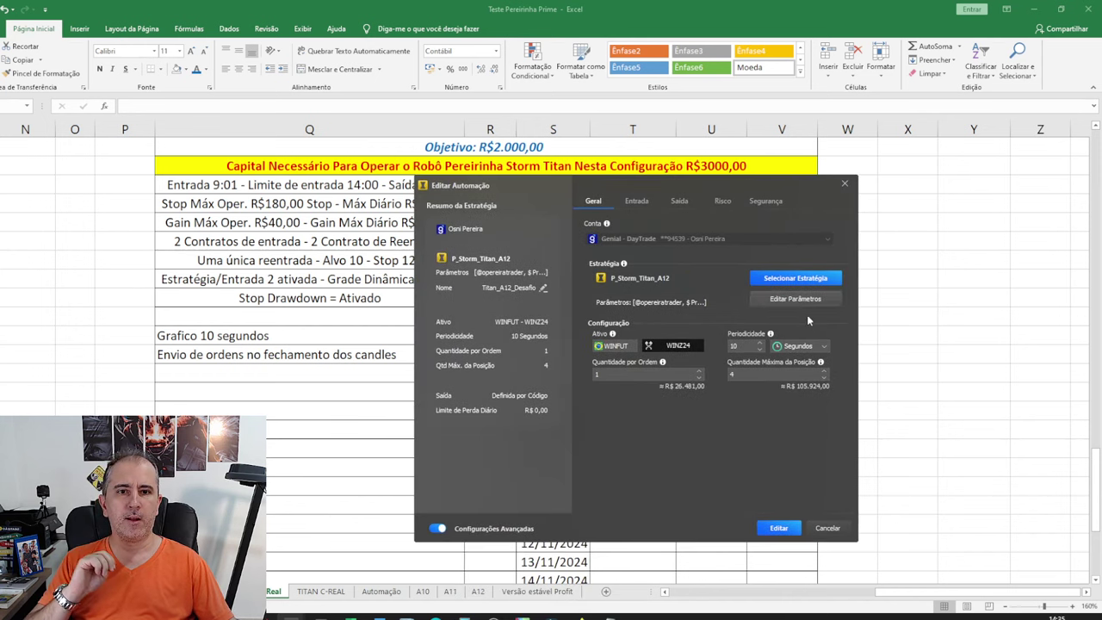
Review the entry execution mode and strategy parameters of the Titan_A12_Desafio automation, and close its settings without editing them.
left_click(634, 201)
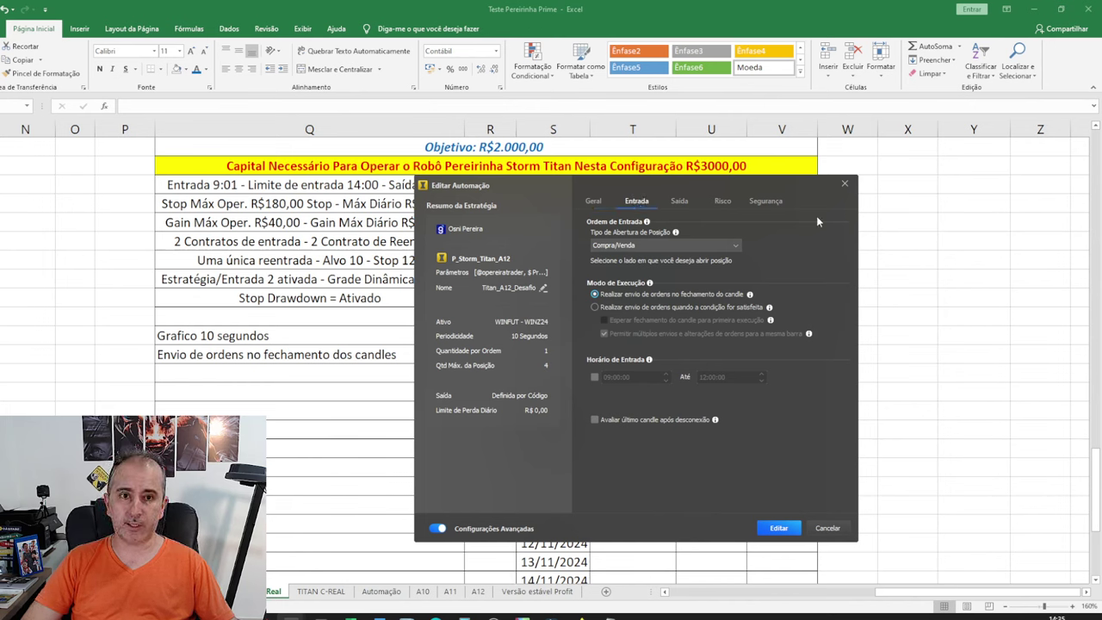
left_click(594, 200)
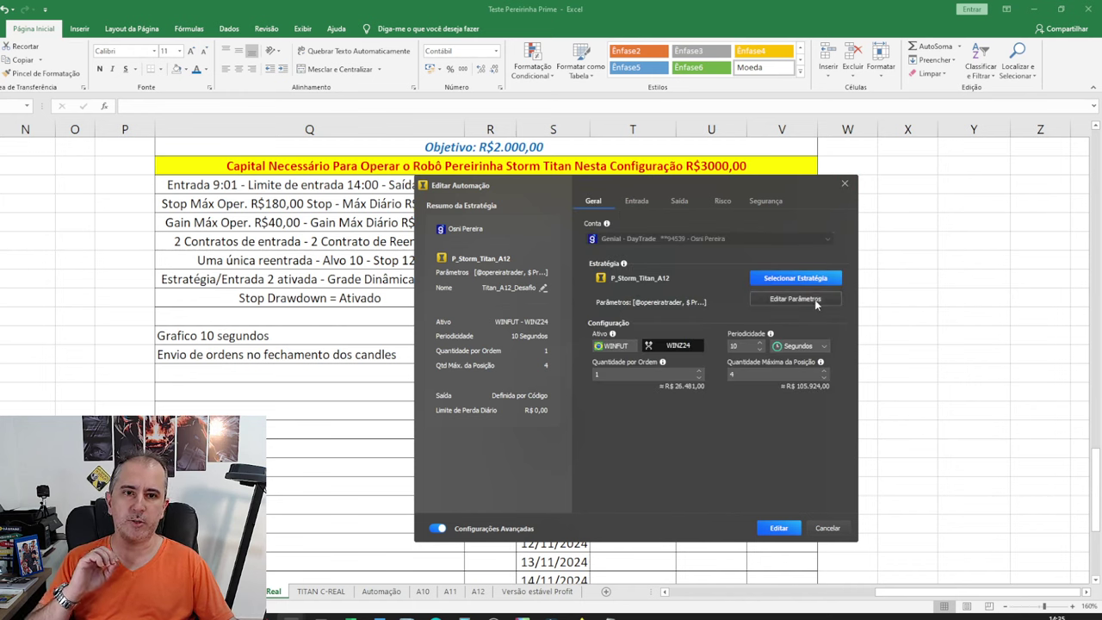
left_click(794, 299)
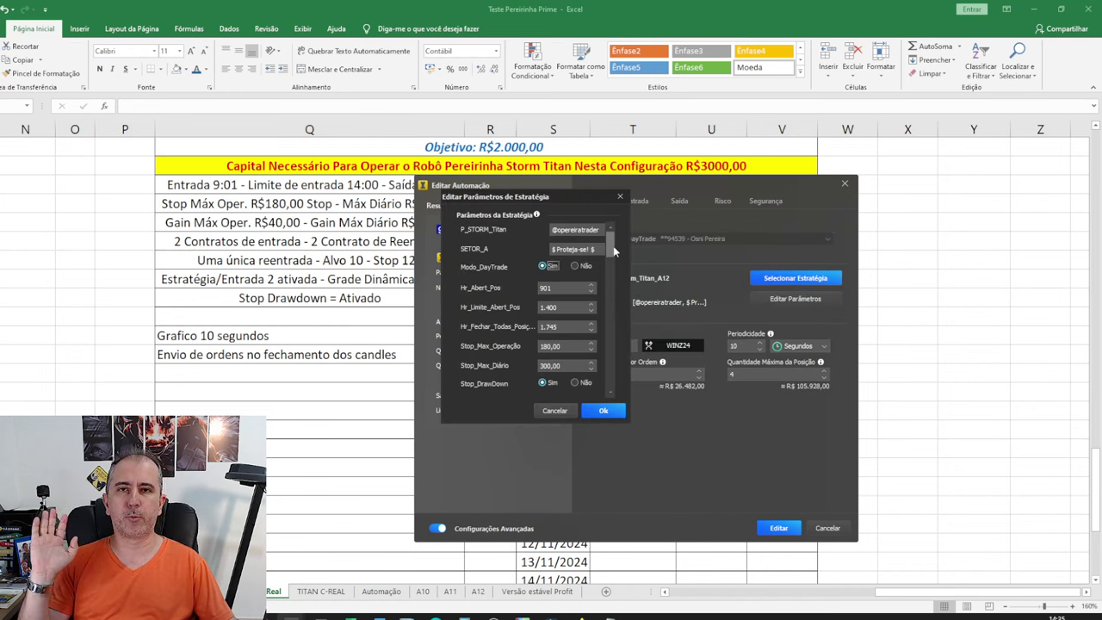
scroll(618, 258, "down", 5)
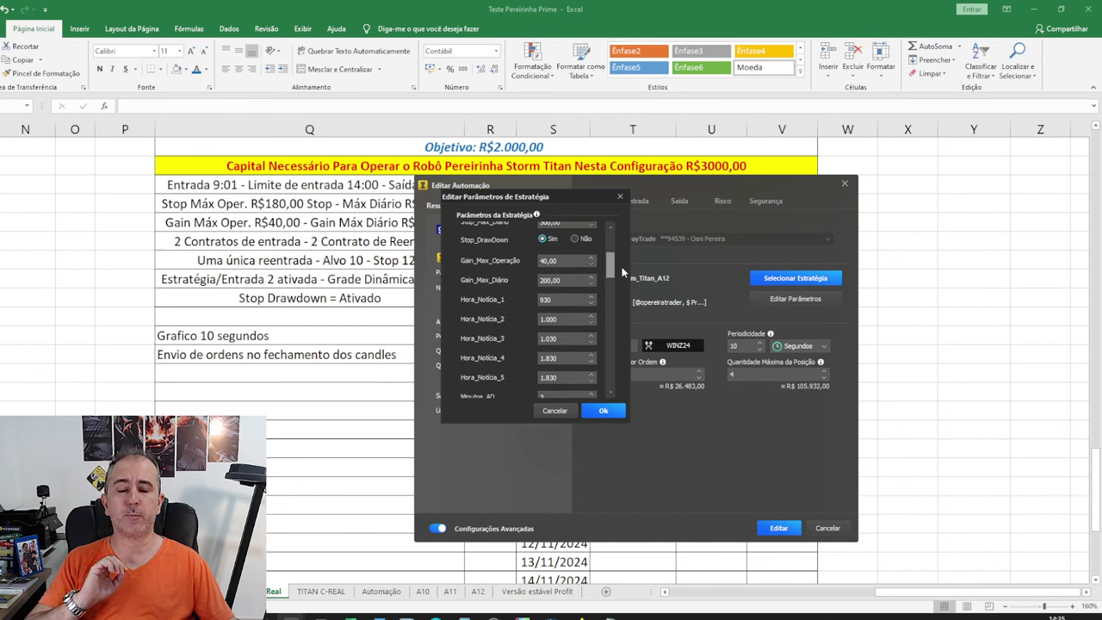
scroll(624, 276, "down", 10)
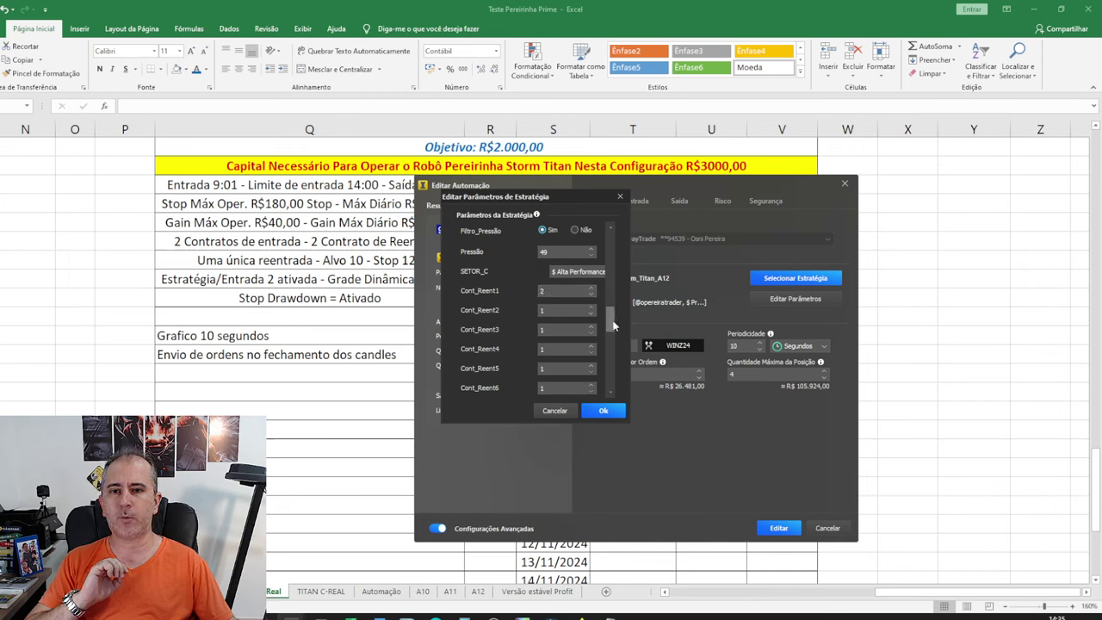
left_click_drag(612, 320, 609, 274)
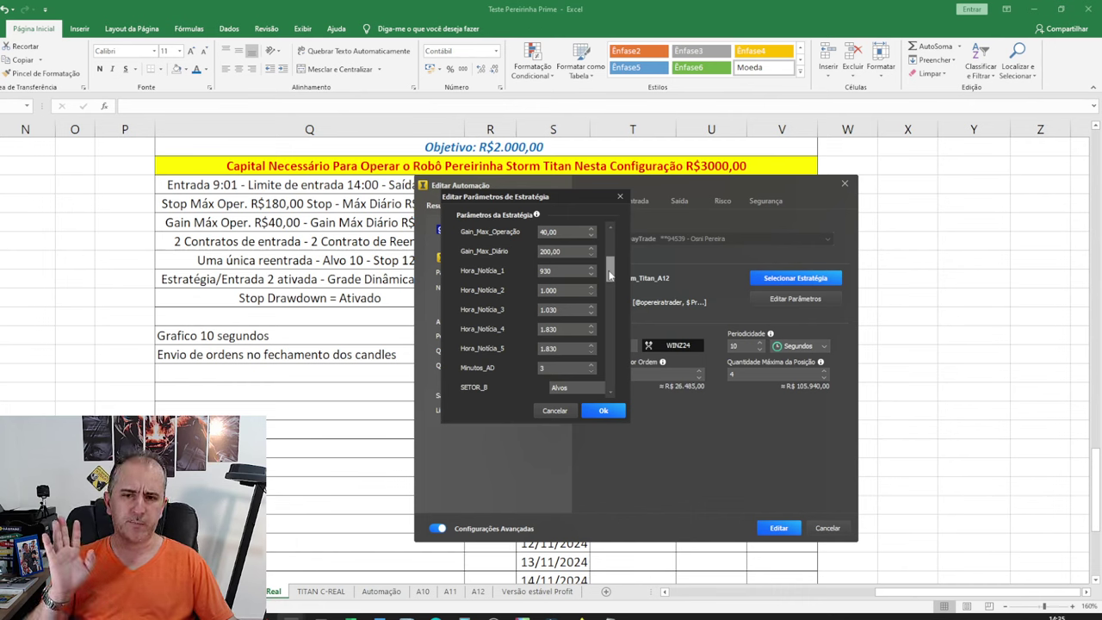
left_click_drag(610, 274, 613, 224)
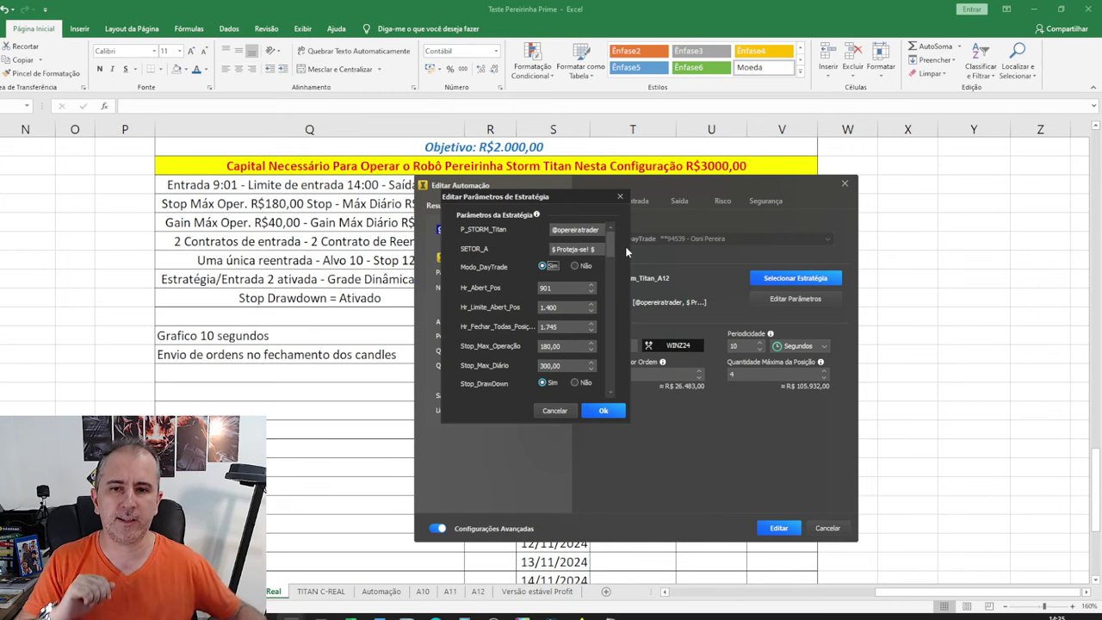
left_click(621, 198)
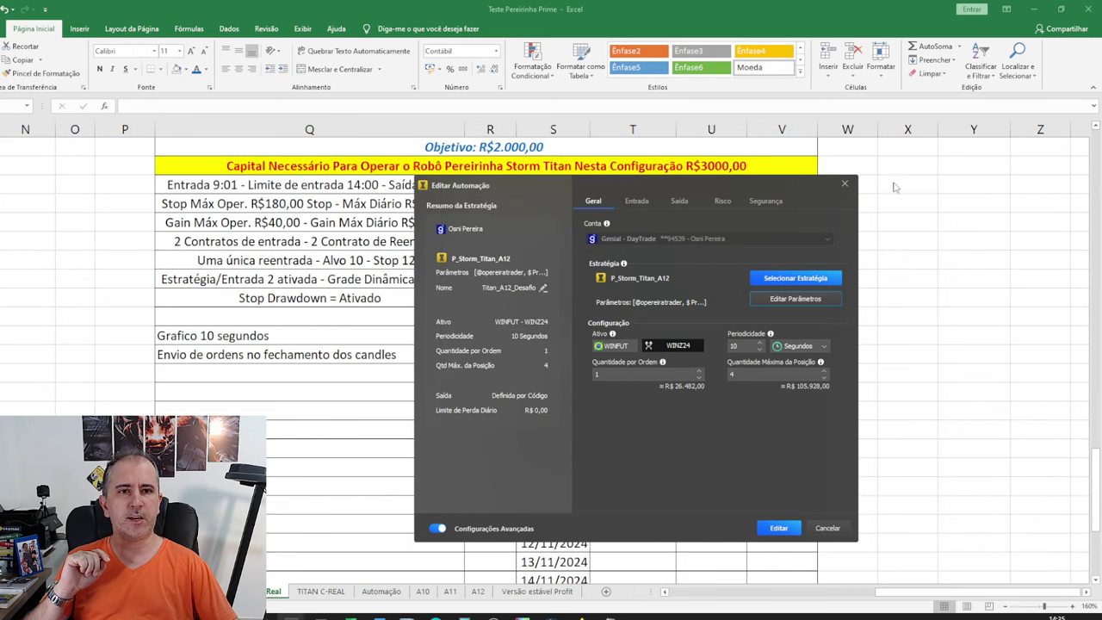
left_click(844, 184)
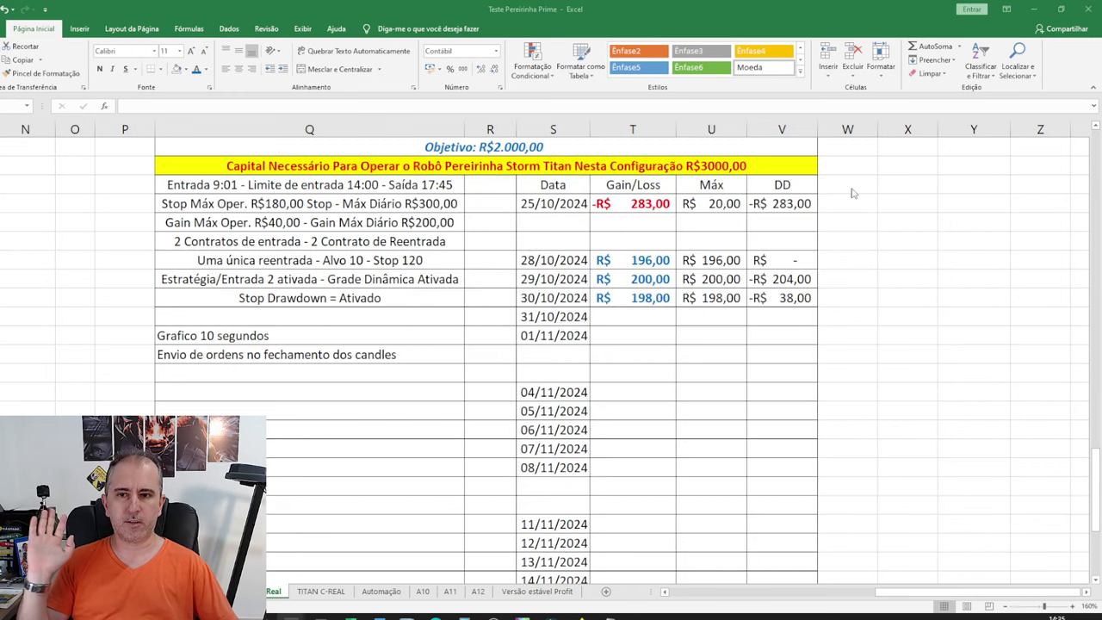
Check the Gain/Loss totals of both Storm Turbo Dinâmico tests and of the Storm Titan A12 challenge.
left_click(711, 374)
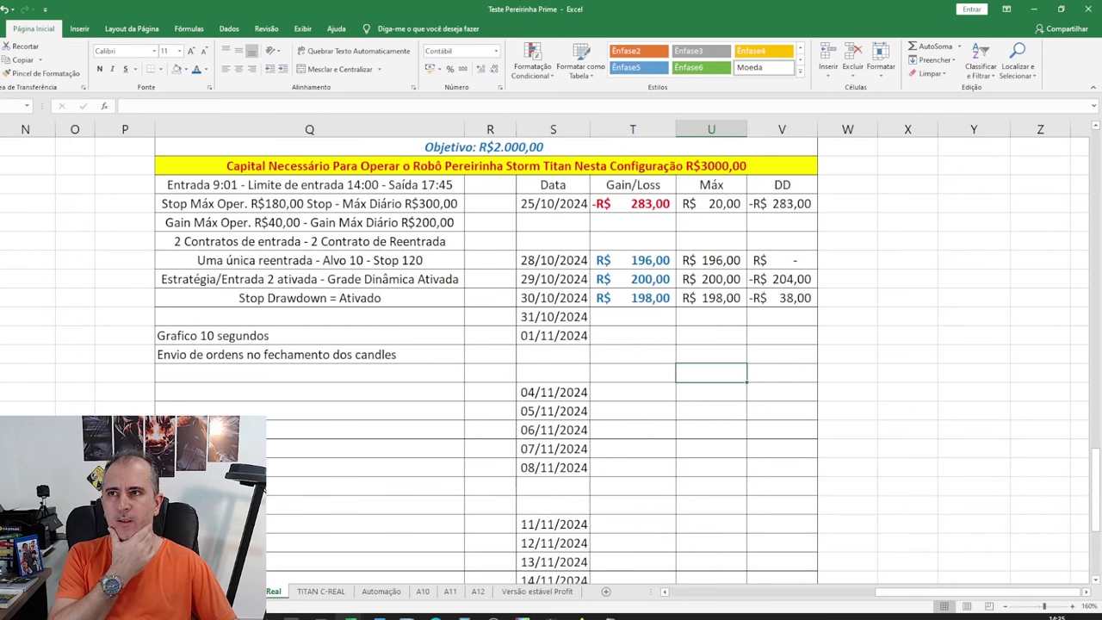
scroll(532, 293, "up", 20)
scroll(565, 317, "up", 1)
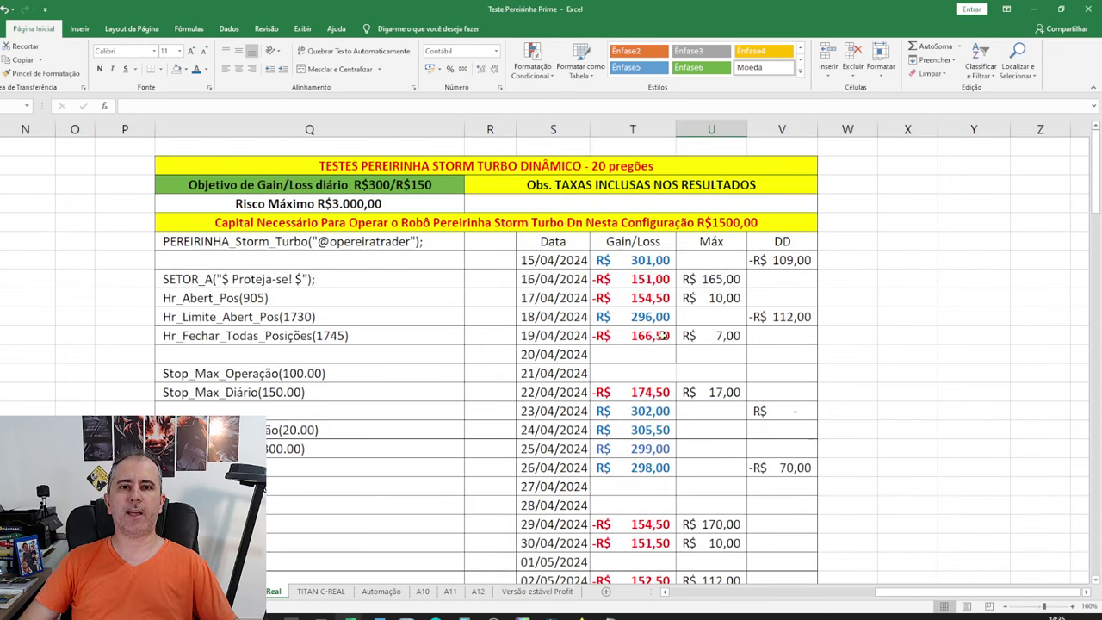
scroll(677, 310, "down", 6)
left_click(646, 392)
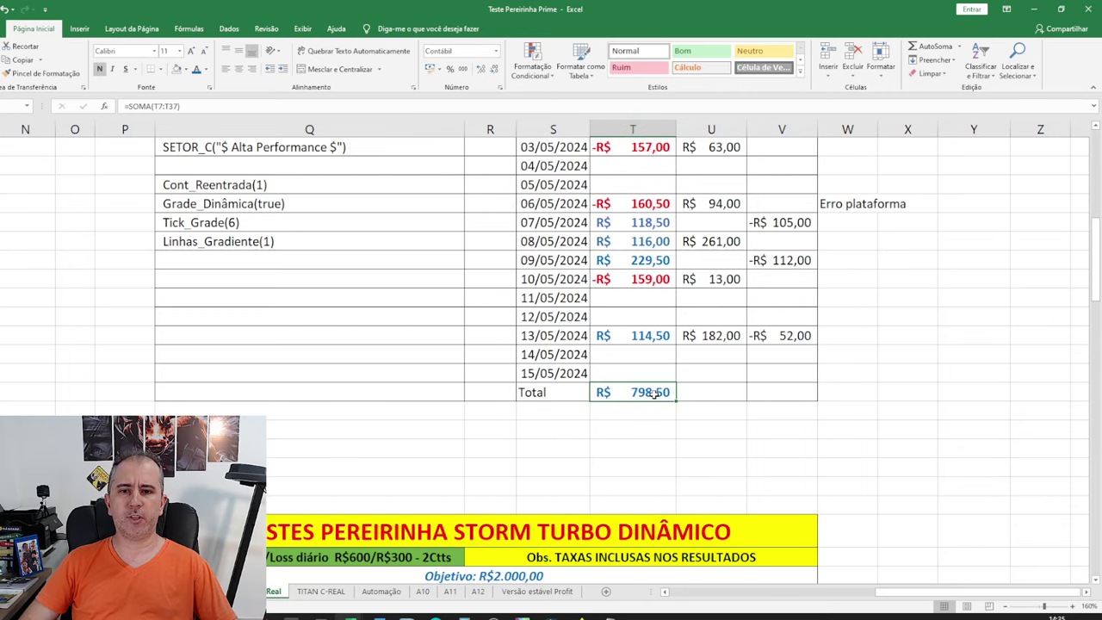
scroll(607, 303, "down", 15)
left_click(634, 454)
scroll(787, 386, "down", 20)
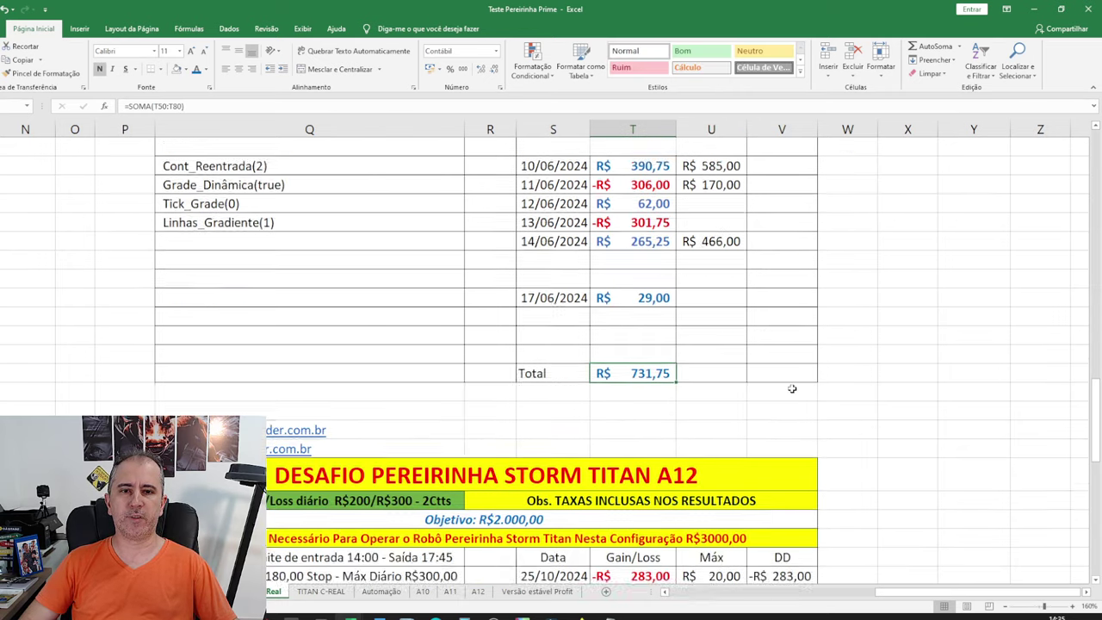
left_click(661, 538)
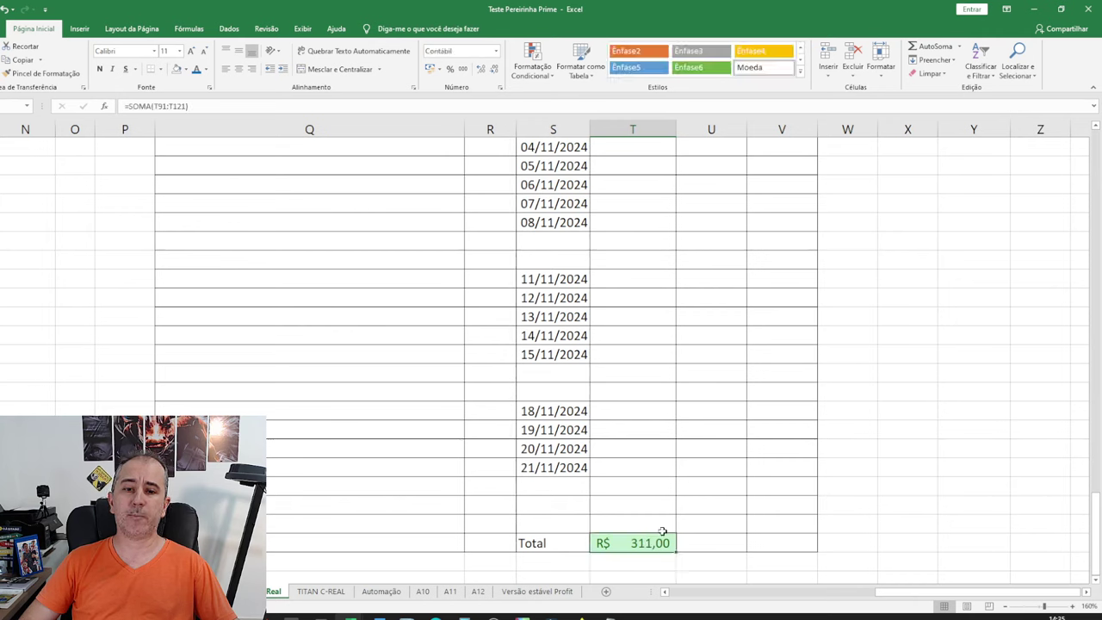
scroll(931, 436, "down", 3)
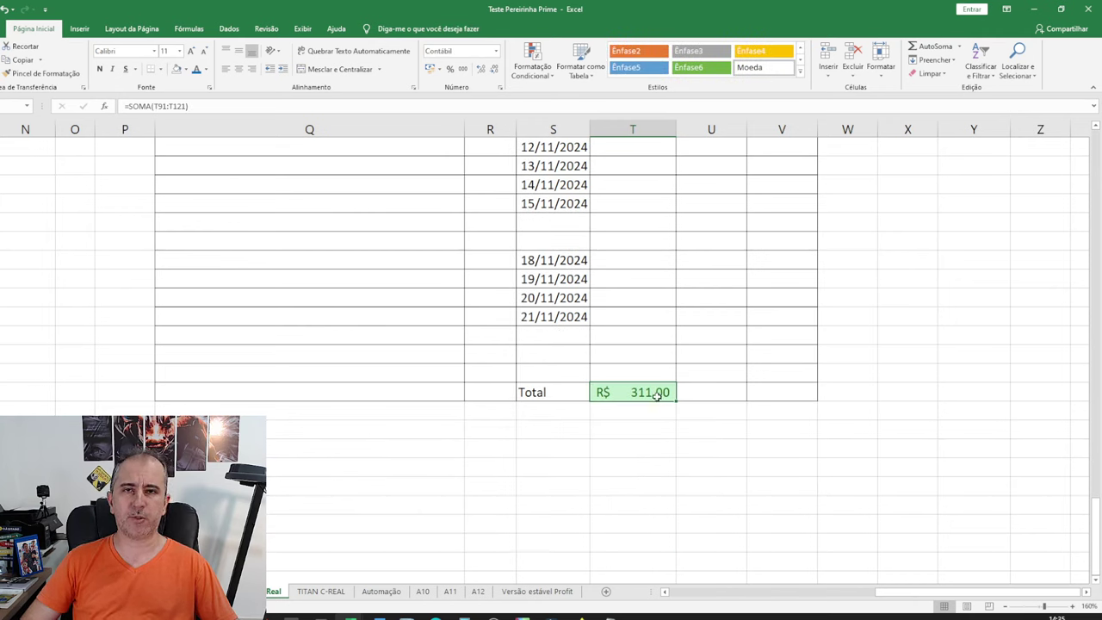
Return to the heading of the Titan A12 challenge table and select the contact e-mail cell above it.
scroll(657, 395, "up", 4)
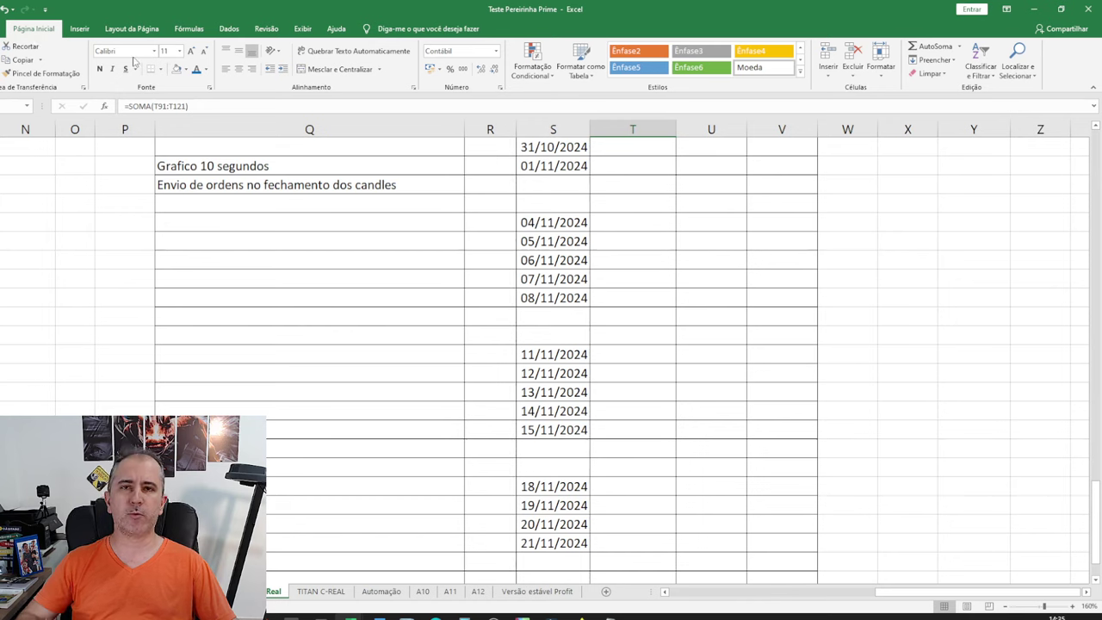
scroll(621, 376, "up", 4)
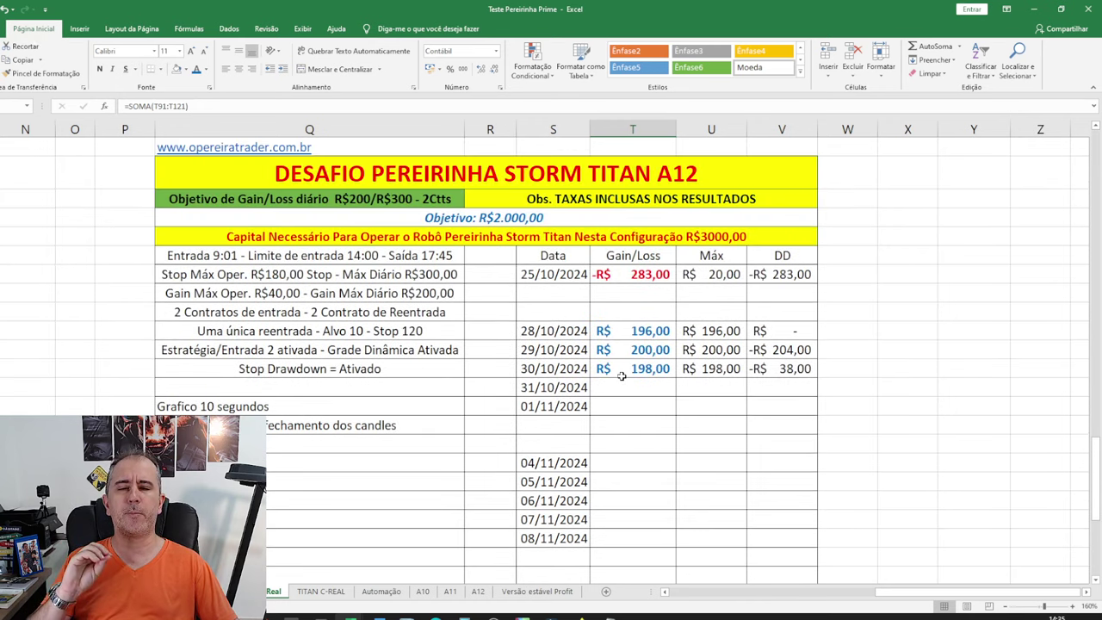
scroll(620, 379, "up", 1)
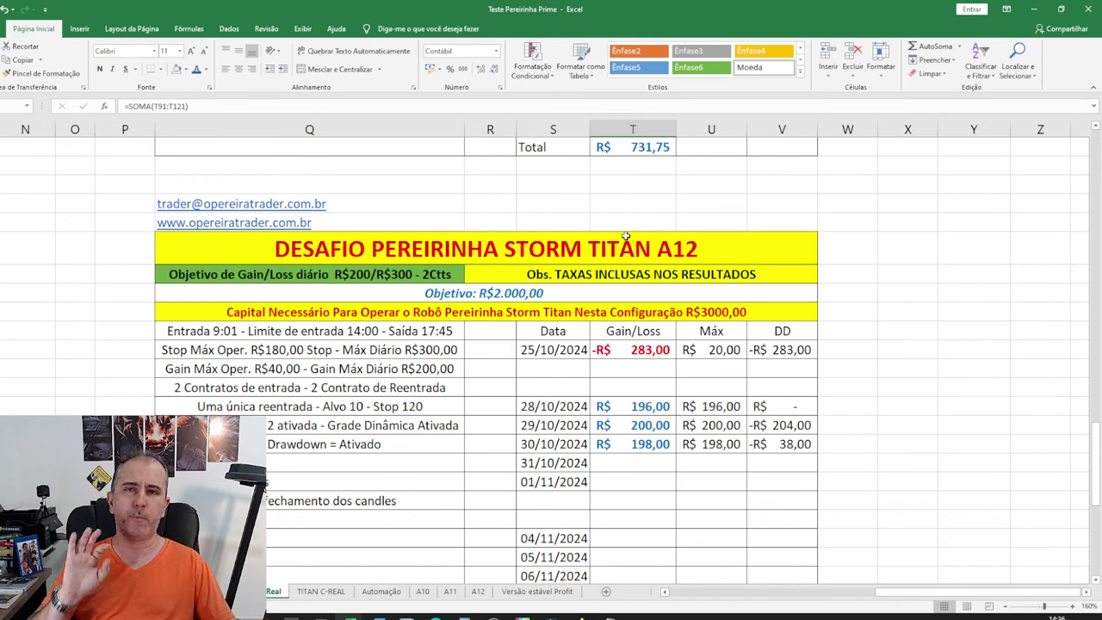
left_click(340, 208)
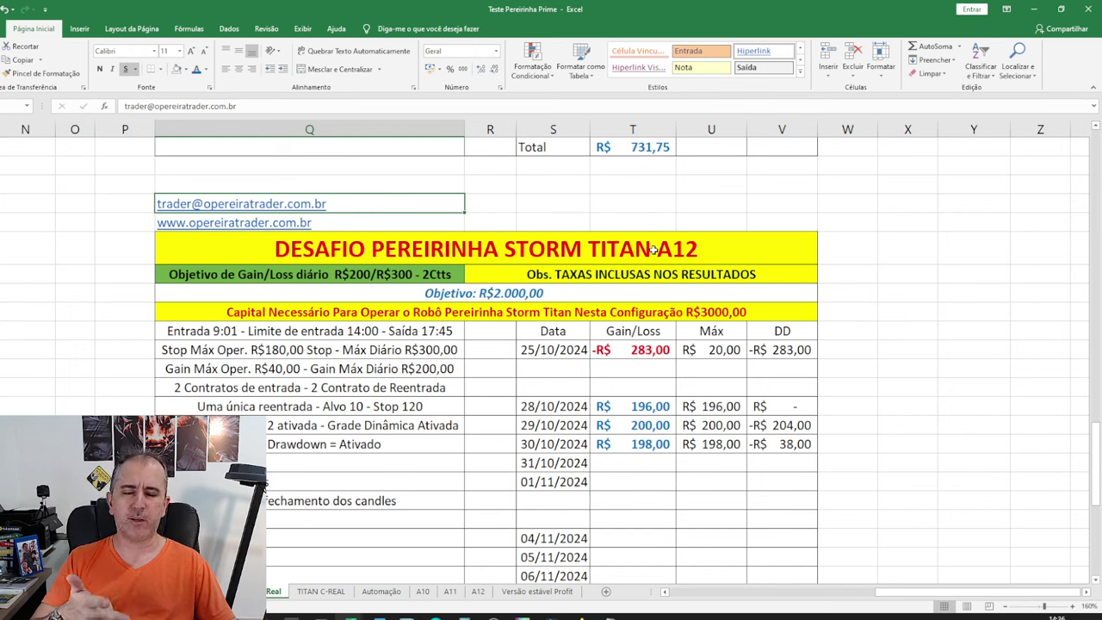
Minimize the workbook to switch to ProfitPro, and move the performance report window aside over the chart.
left_click(1033, 20)
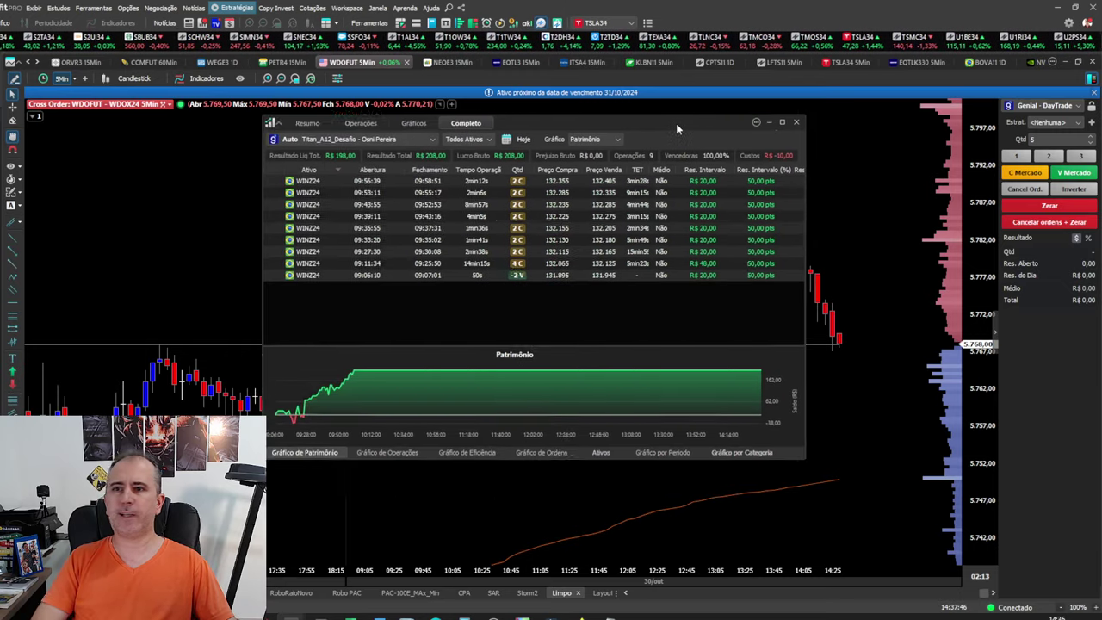
left_click_drag(676, 123, 786, 120)
left_click(618, 171)
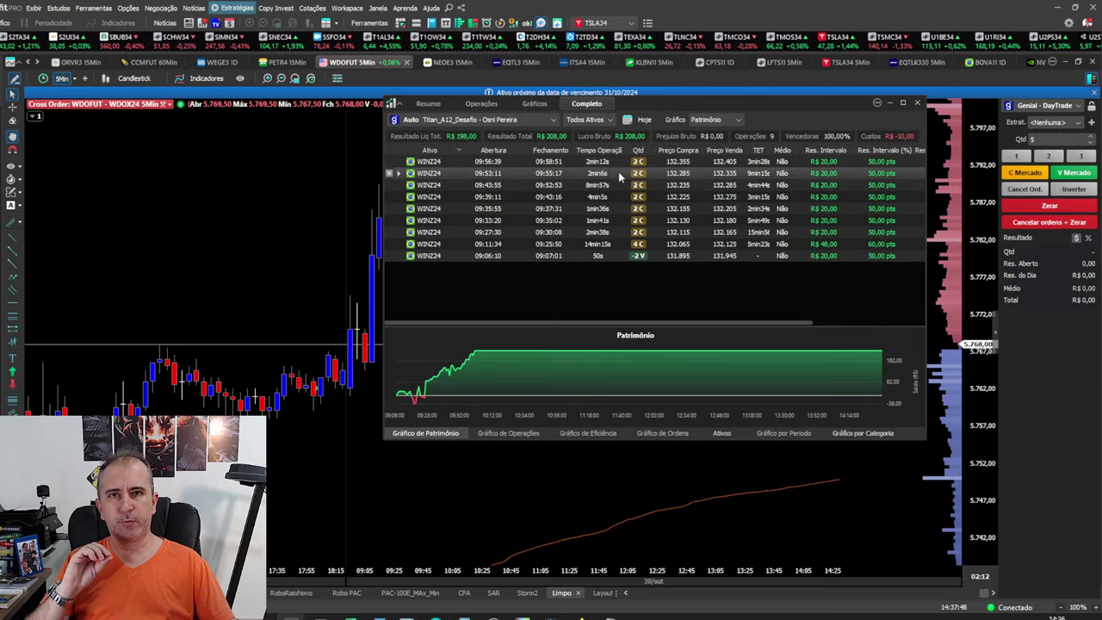
Look through the report's automation list and display the results of the Pereirinha_Quantico_6 automation.
left_click(542, 120)
scroll(533, 203, "down", 5)
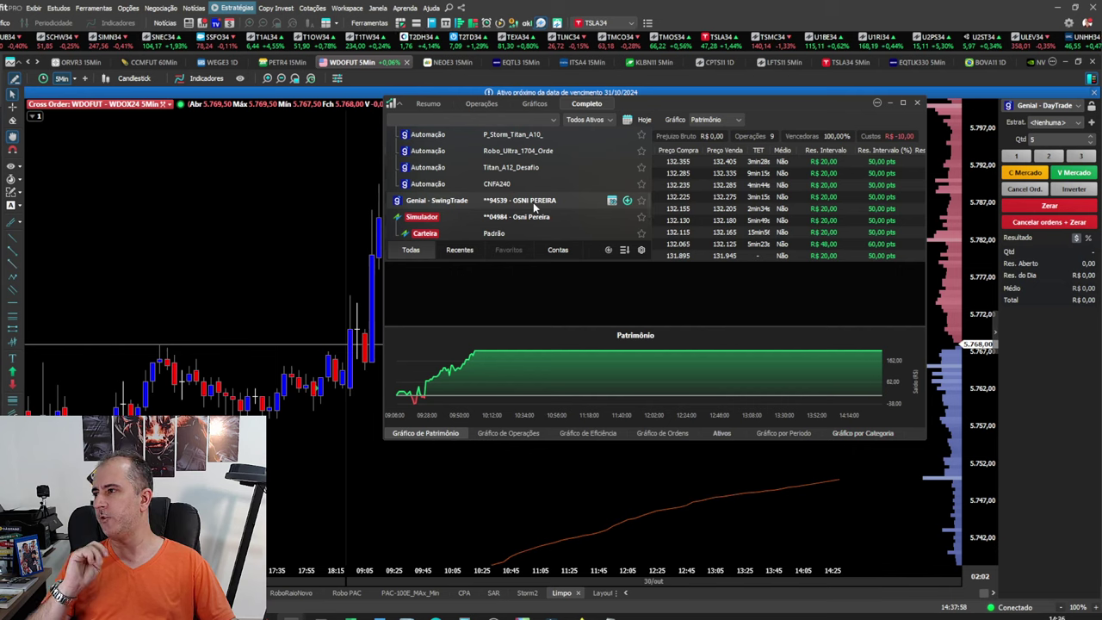
scroll(533, 203, "up", 3)
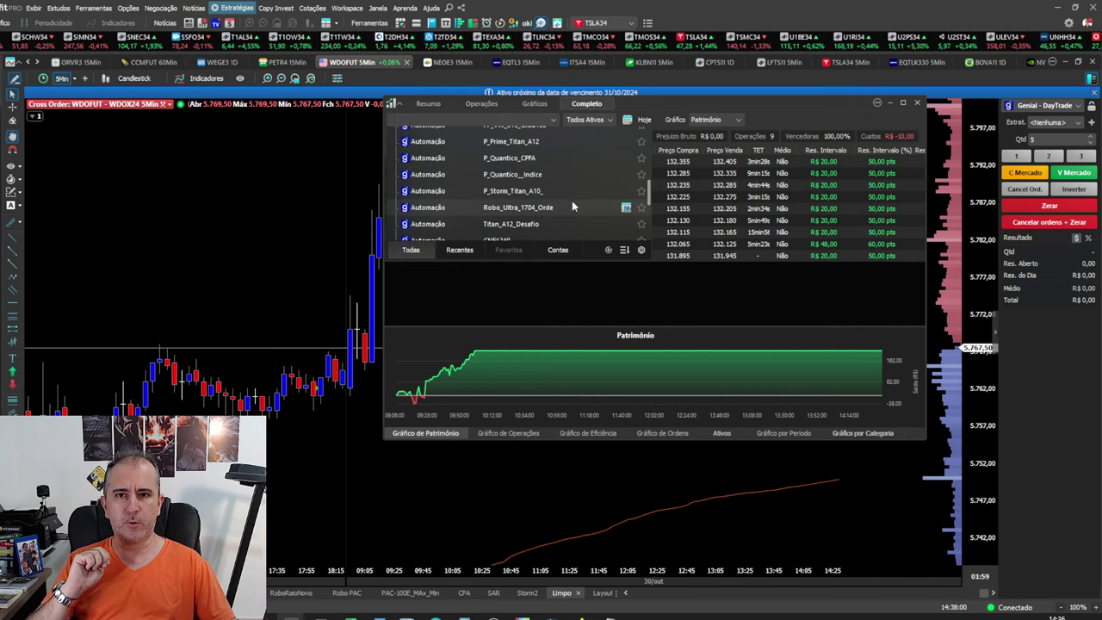
scroll(572, 205, "up", 5)
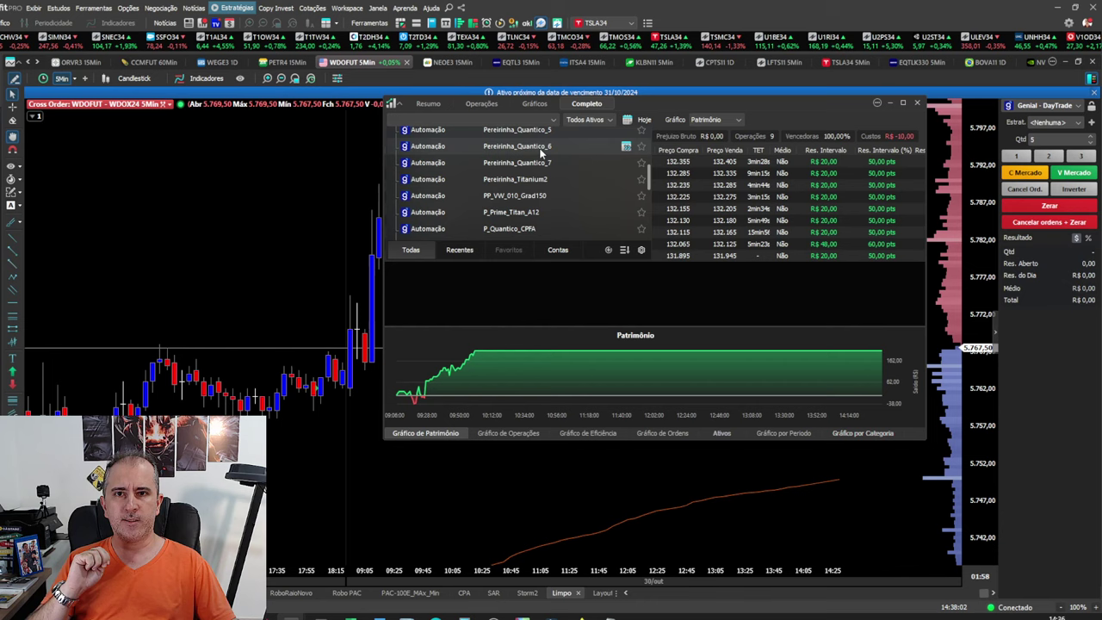
left_click(541, 148)
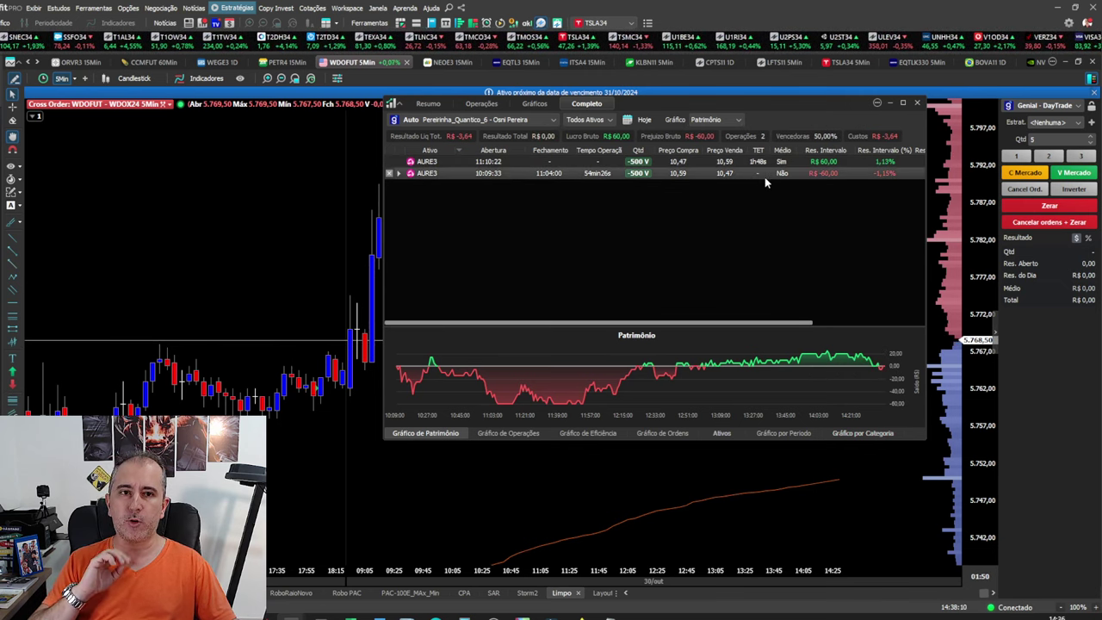
Move the performance report window clear of the recent candles and switch the chart's asset to AURE3.
left_click_drag(758, 102, 376, 14)
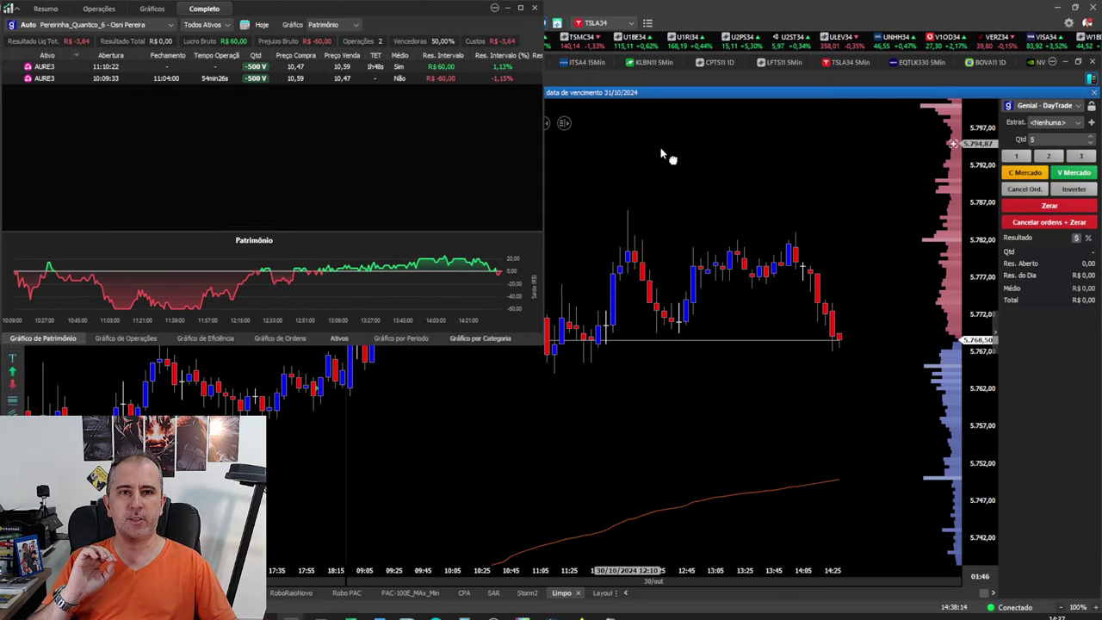
left_click_drag(728, 181, 767, 201)
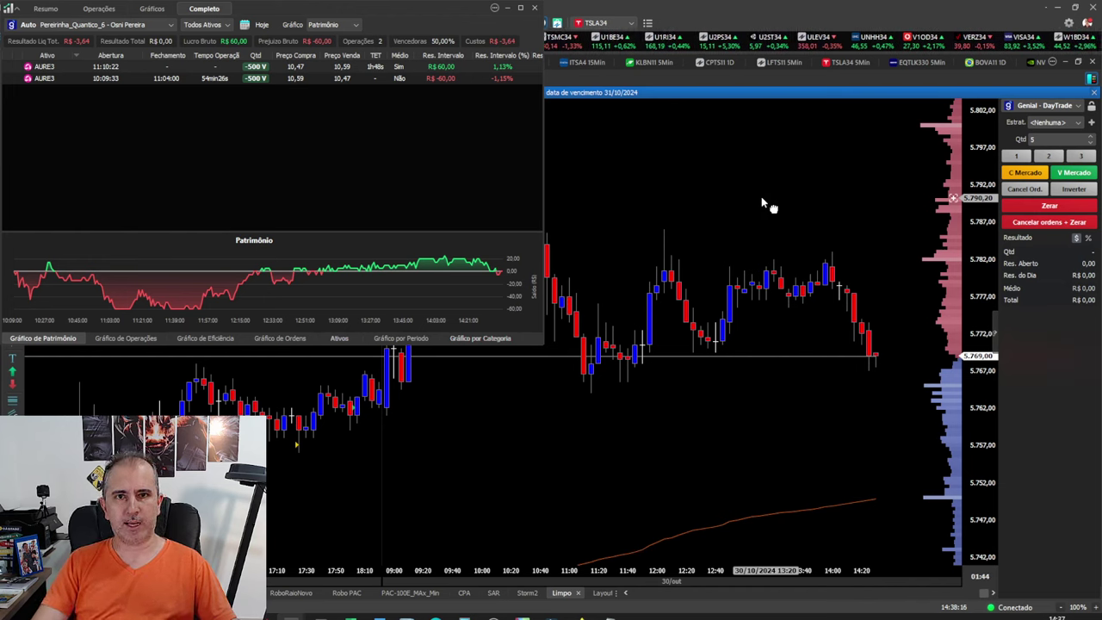
type("AURE")
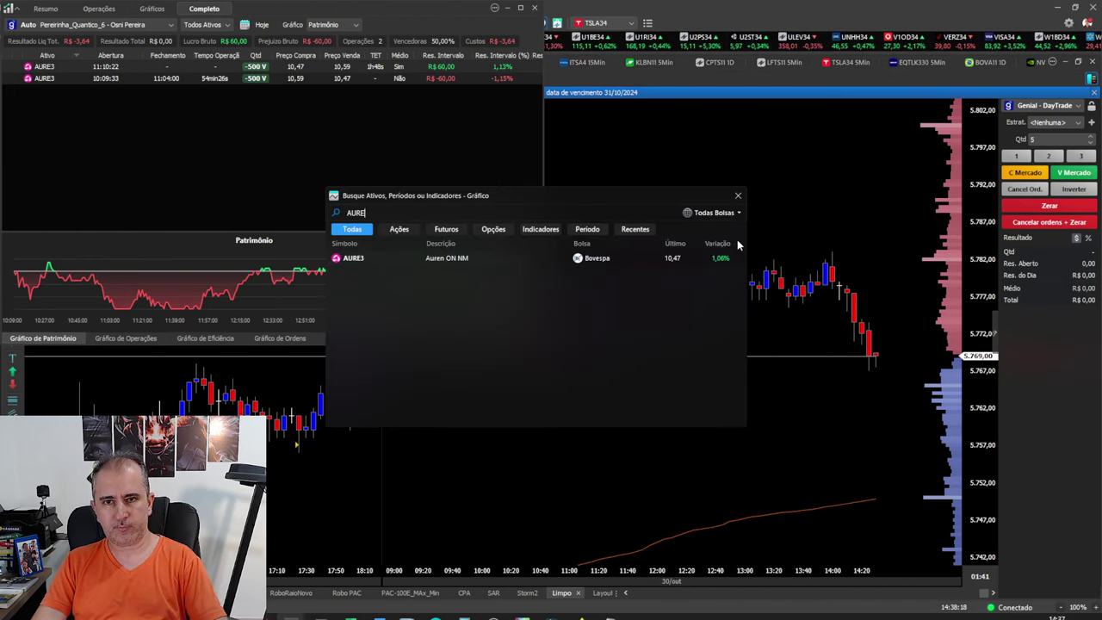
type("3")
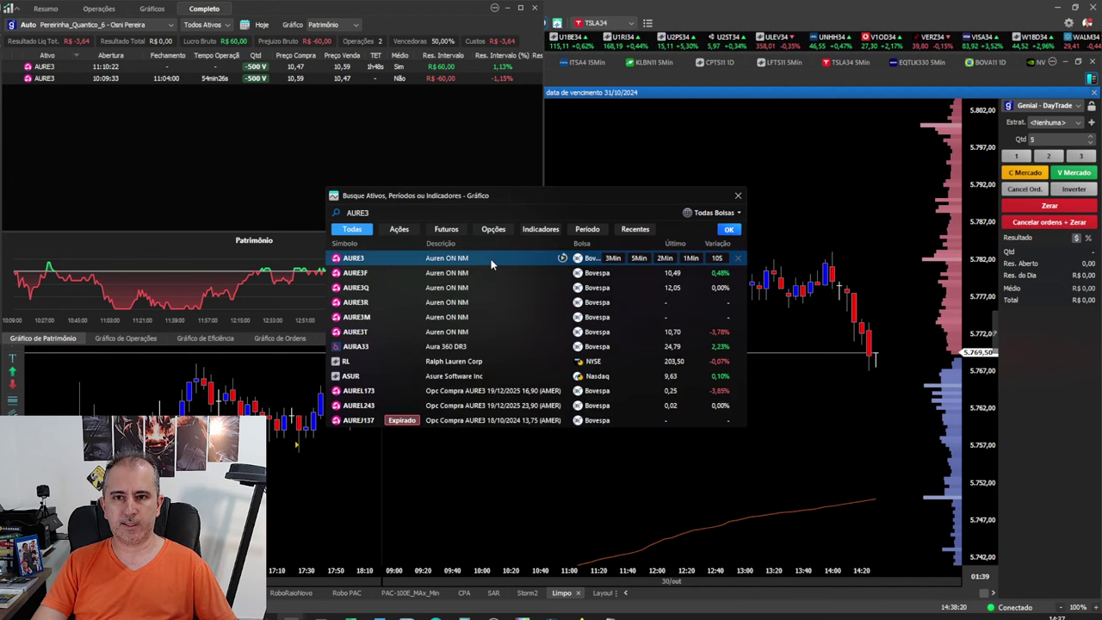
left_click(490, 264)
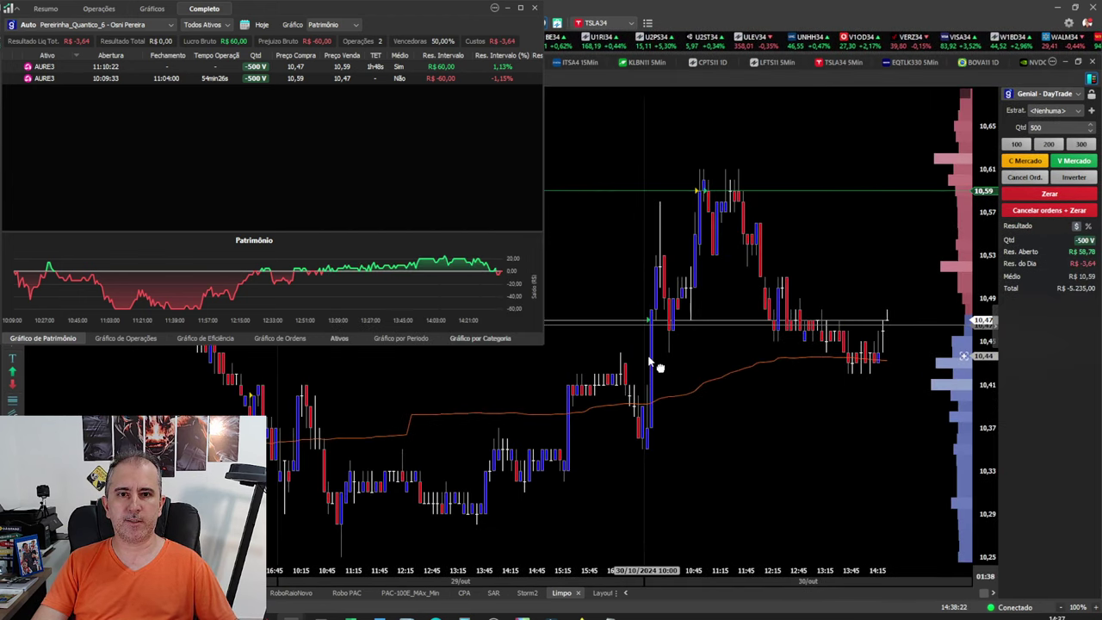
Measure the price variation on the AURE3 chart from 10,47 up to the 10,59 entry line, and extend the measurement to 10,70.
left_click_drag(657, 364, 747, 385)
scroll(746, 386, "up", 5)
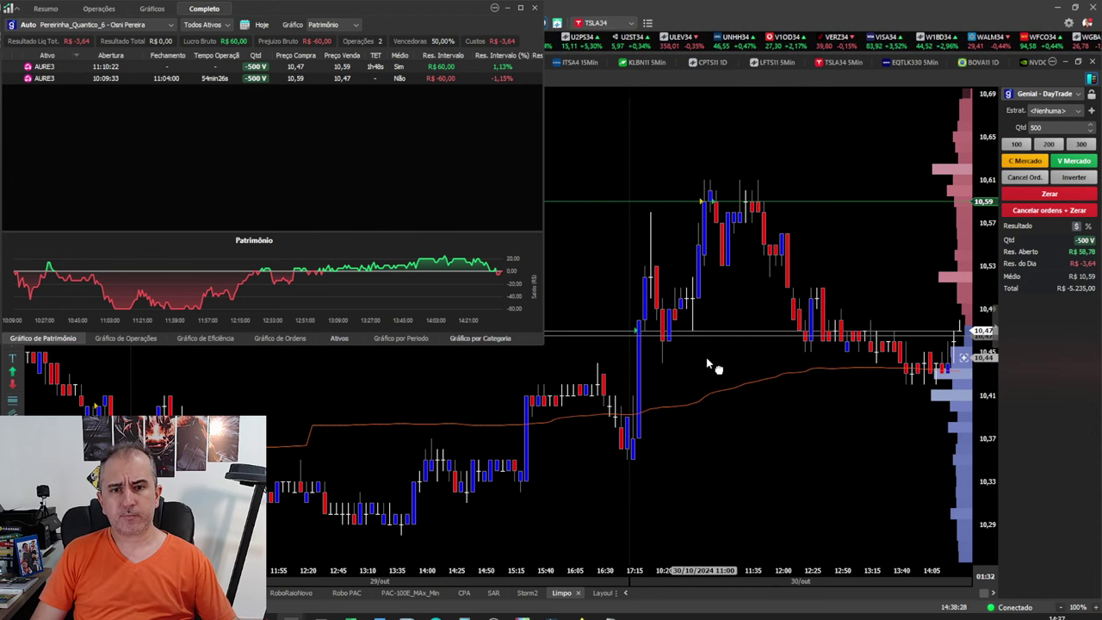
left_click_drag(711, 364, 731, 303)
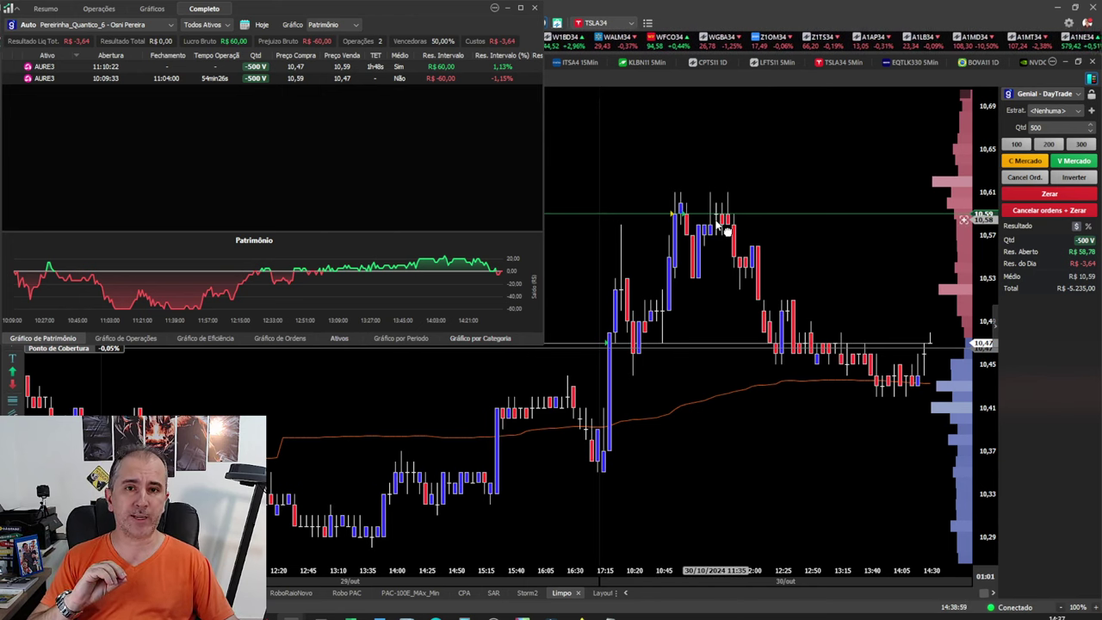
mouse_move(727, 231)
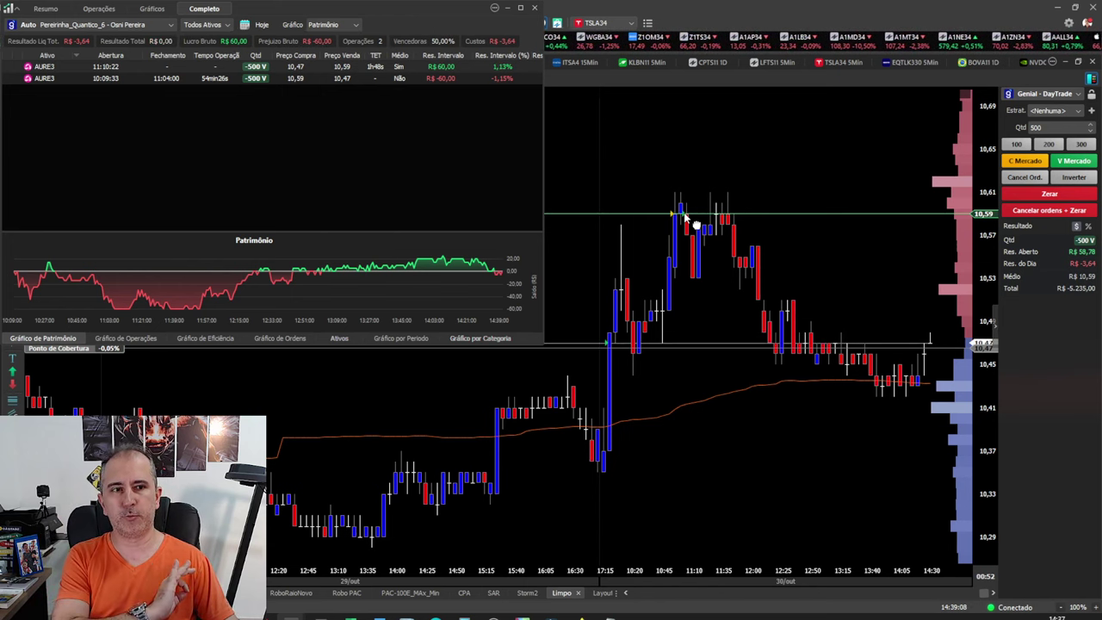
left_click_drag(686, 221, 659, 300)
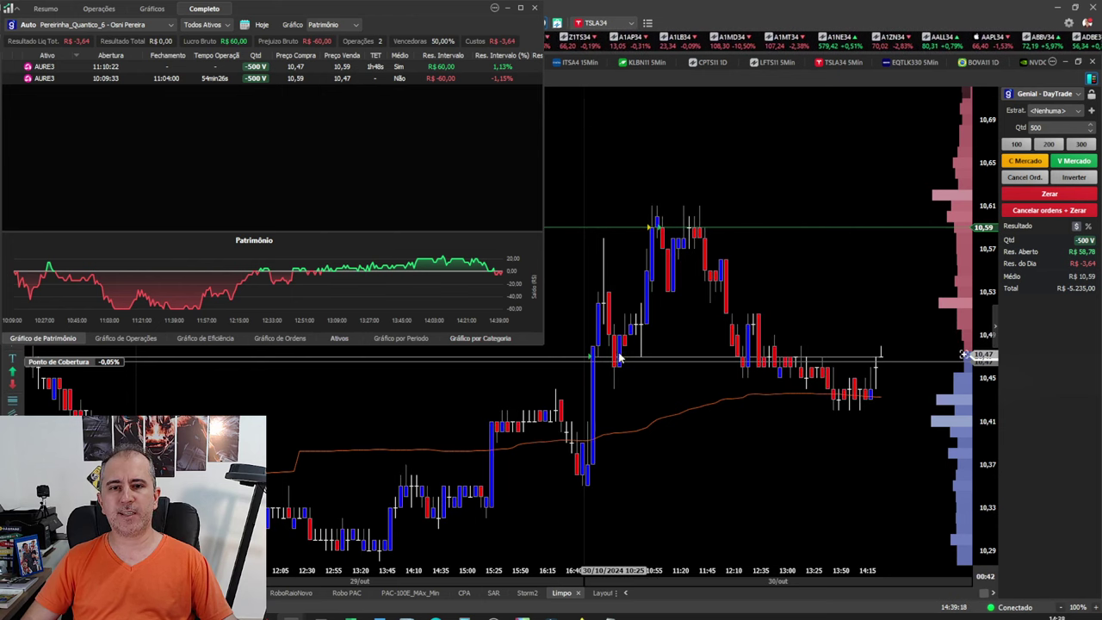
mouse_move(619, 356)
left_mouse_down()
mouse_move(663, 220)
mouse_move(654, 230)
left_mouse_up()
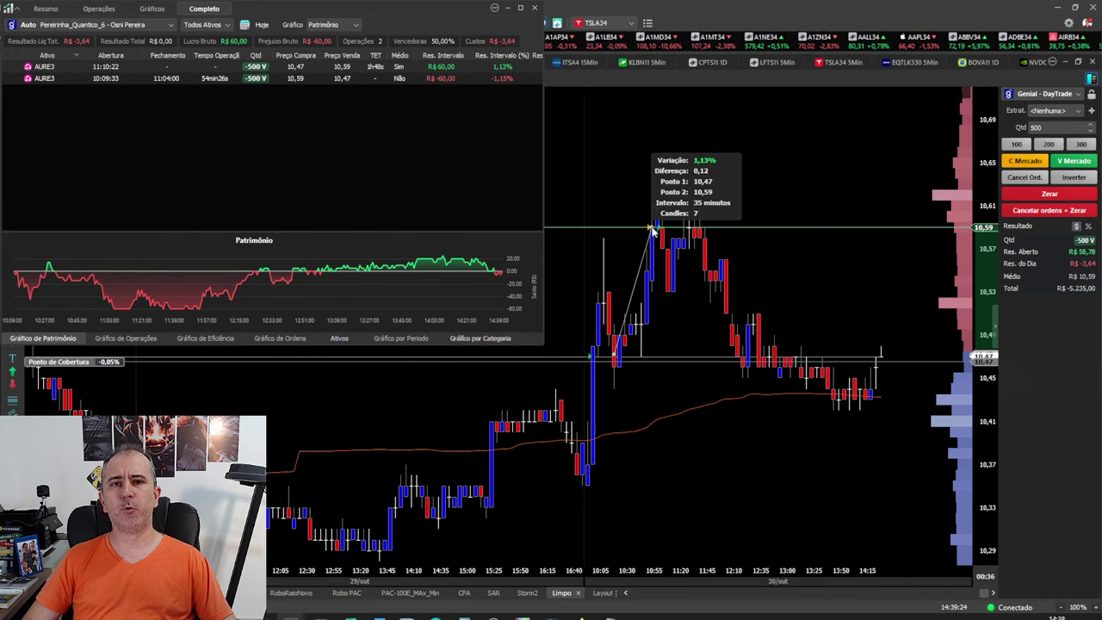
left_click_drag(654, 231, 670, 110)
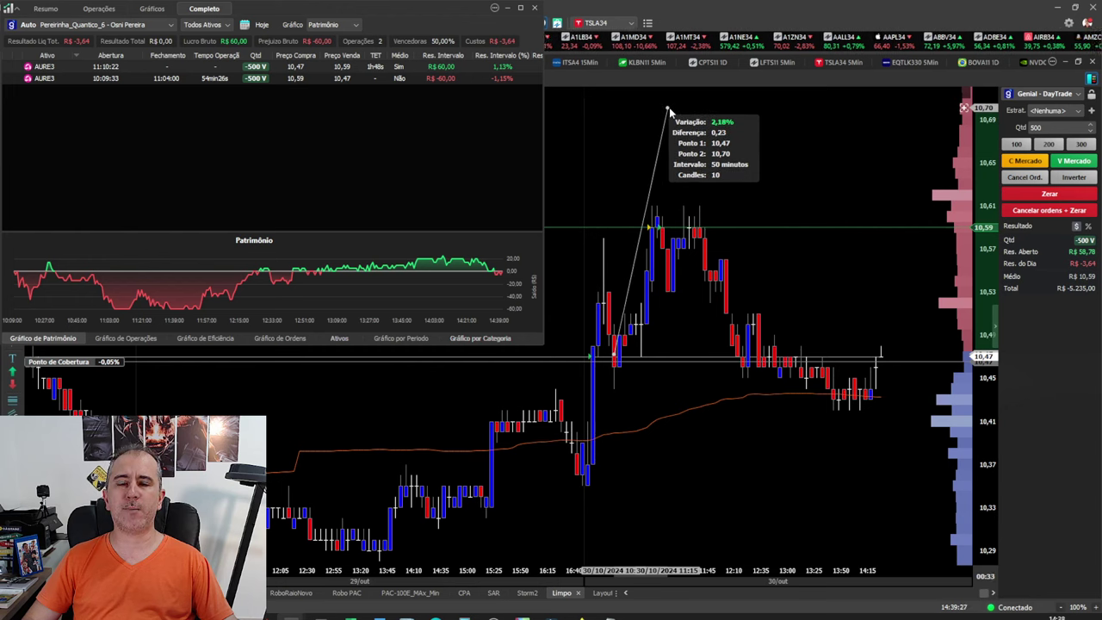